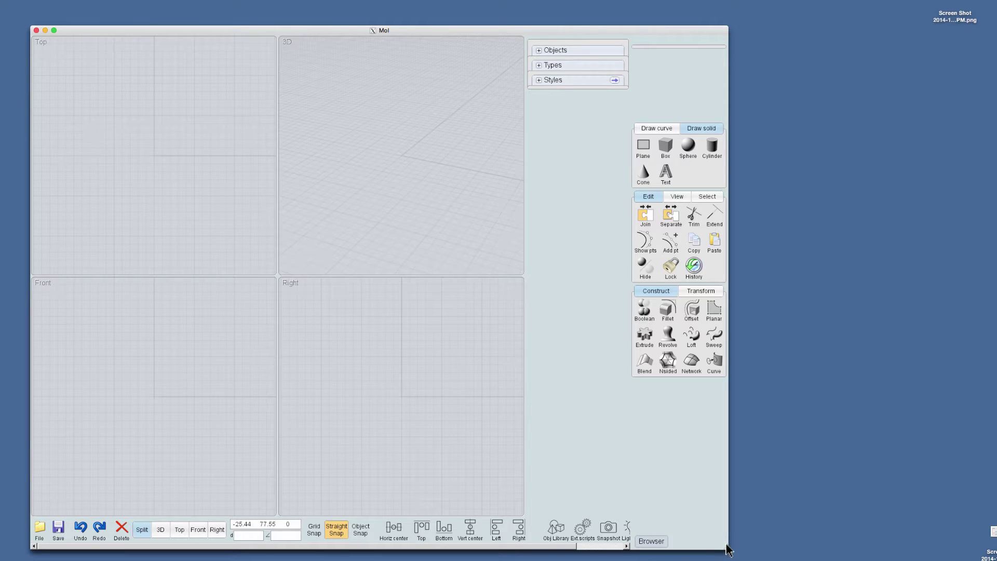
- Widen the MoI window to the right so its four viewports fill more of the screen
left_click_drag(728, 548, 821, 548)
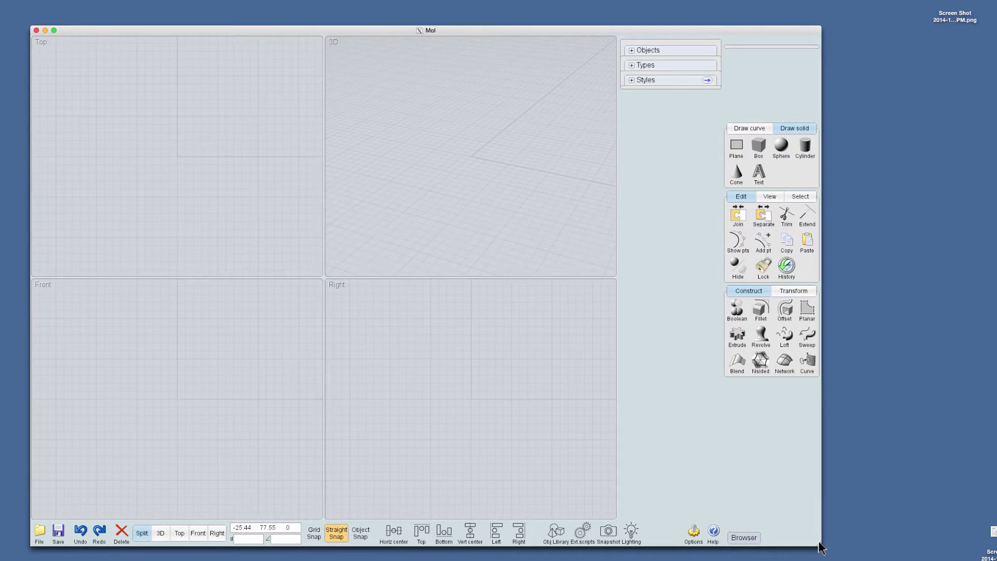
left_click(691, 535)
left_click(232, 149)
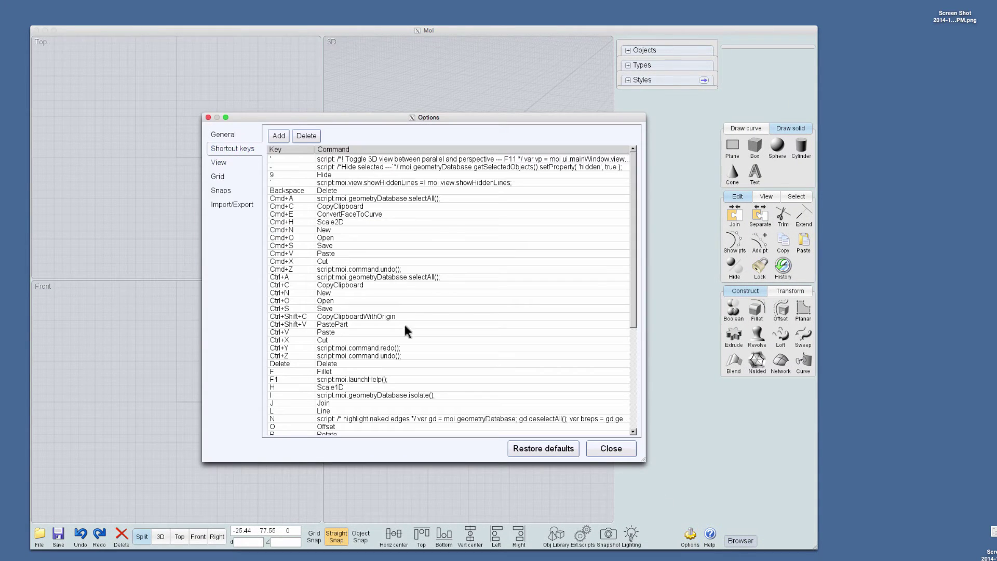
scroll(391, 279, "down", 5)
scroll(386, 279, "up", 6)
left_click_drag(515, 118, 494, 114)
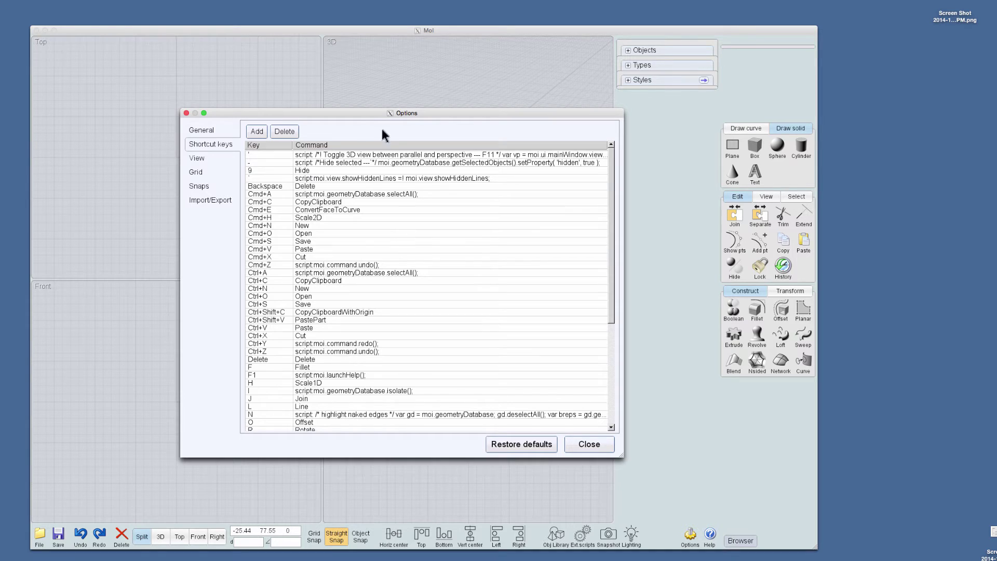
left_click_drag(366, 111, 394, 118)
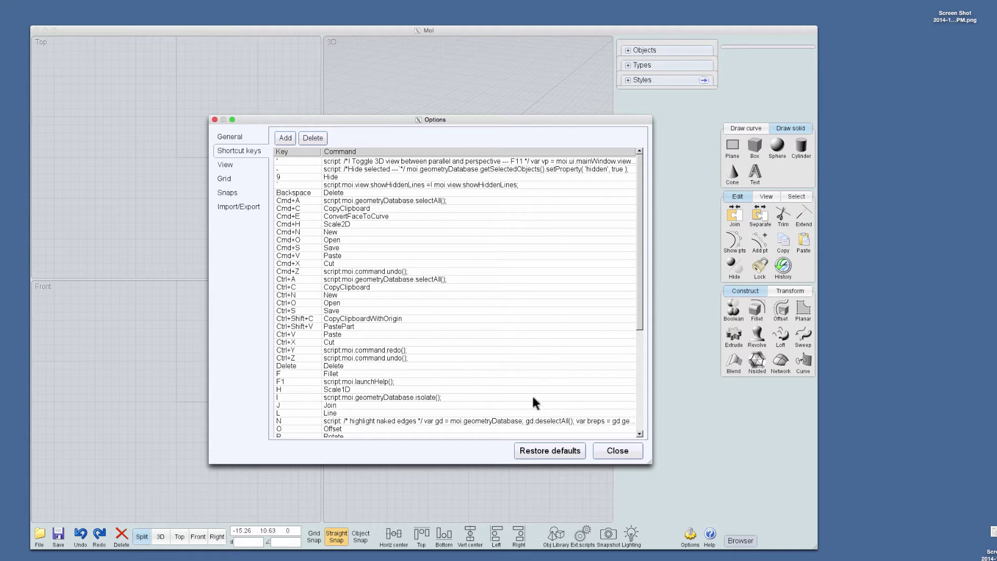
left_click(617, 450)
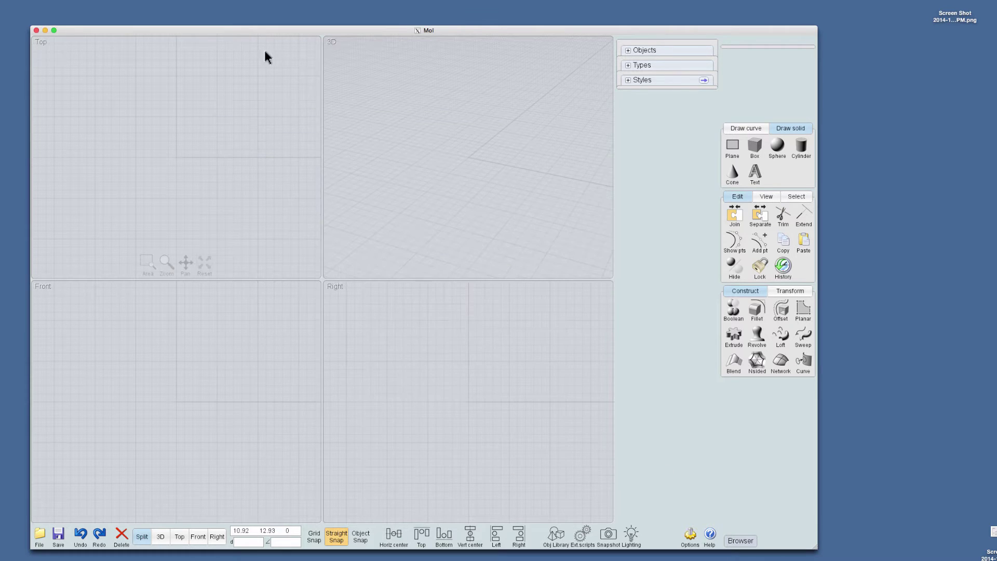
- Quit MoI from its application menu
left_click_drag(241, 30, 238, 30)
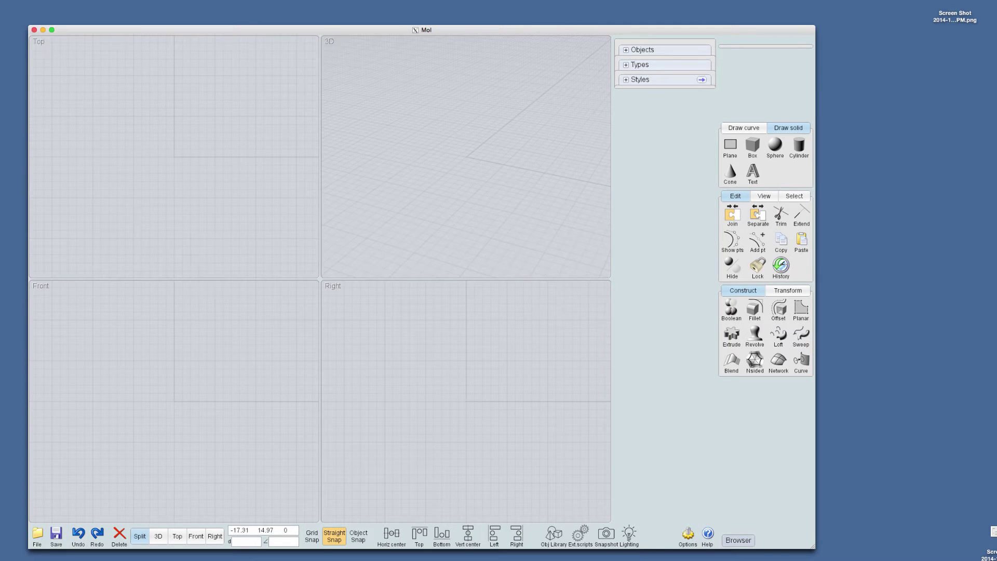
left_click(8, 0)
left_click(9, 25)
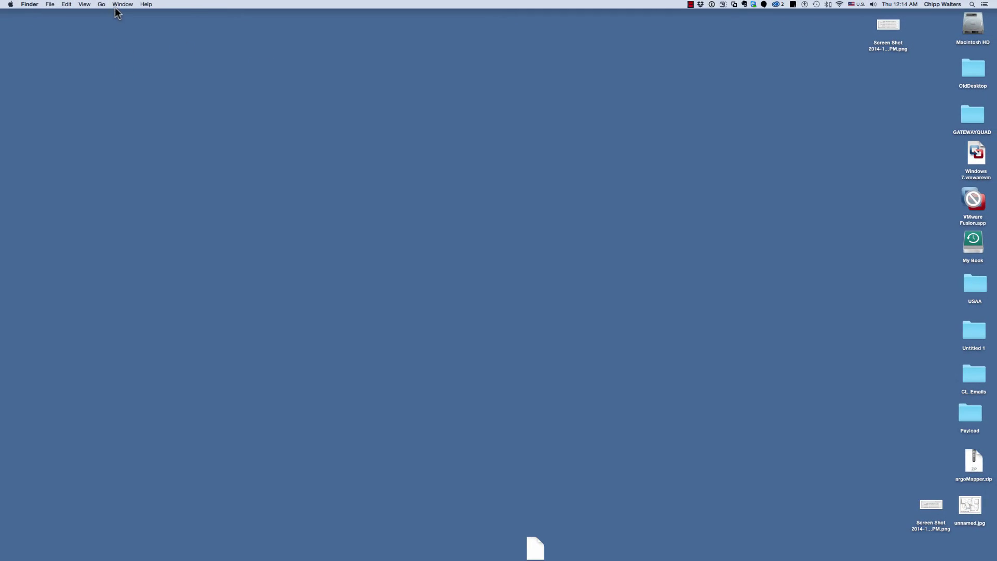
left_click(123, 4)
left_click(123, 4)
- Open a new Finder window on the Dropbox folder and start a search there
left_click(50, 4)
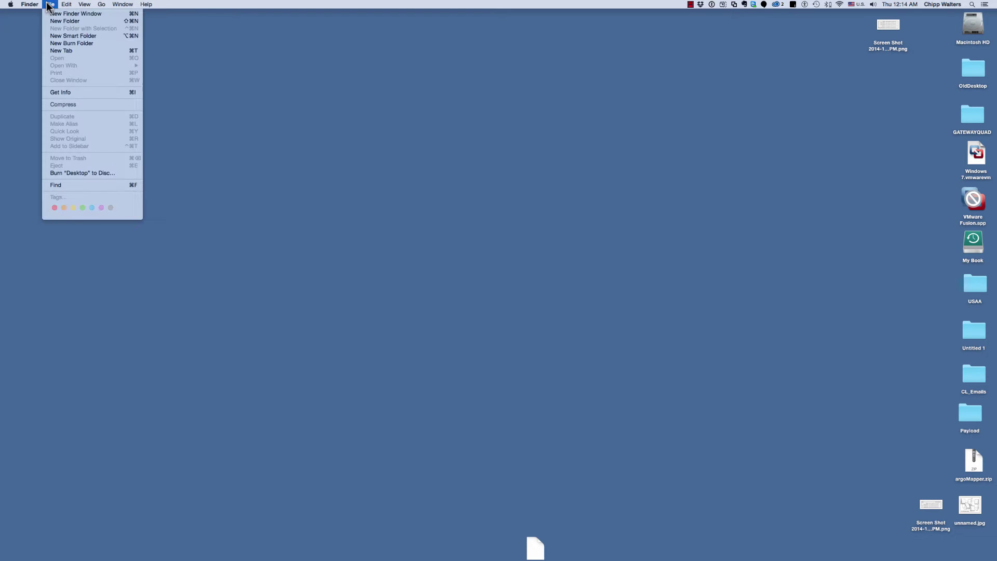
left_click(73, 14)
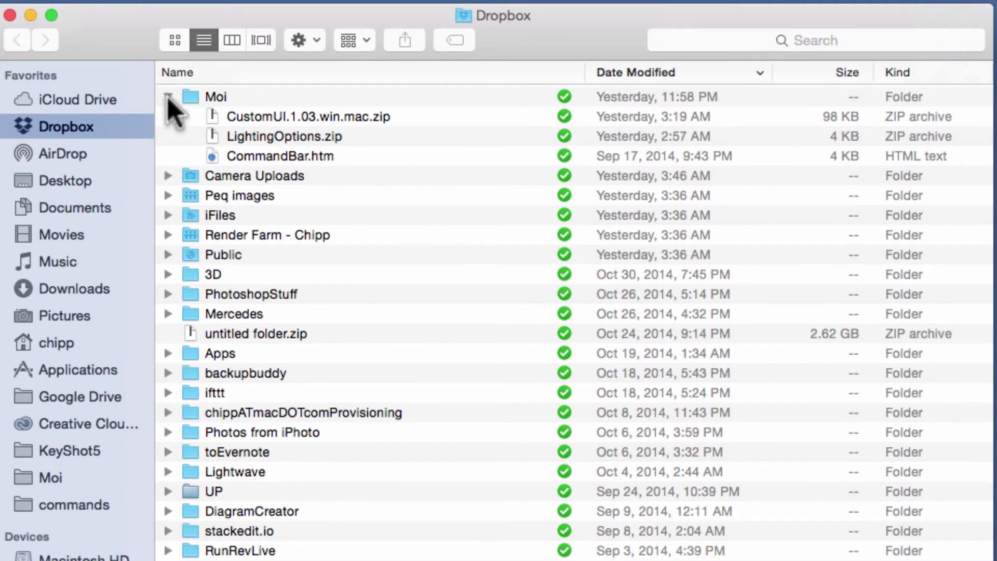
left_click(740, 40)
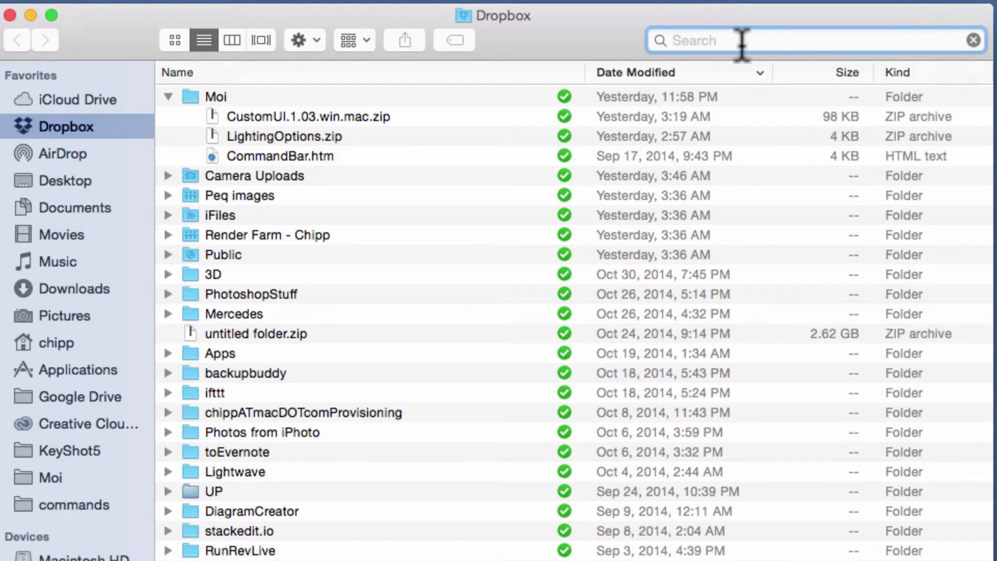
- Search This Mac for files whose name matches moi.ini
type("moi.ini")
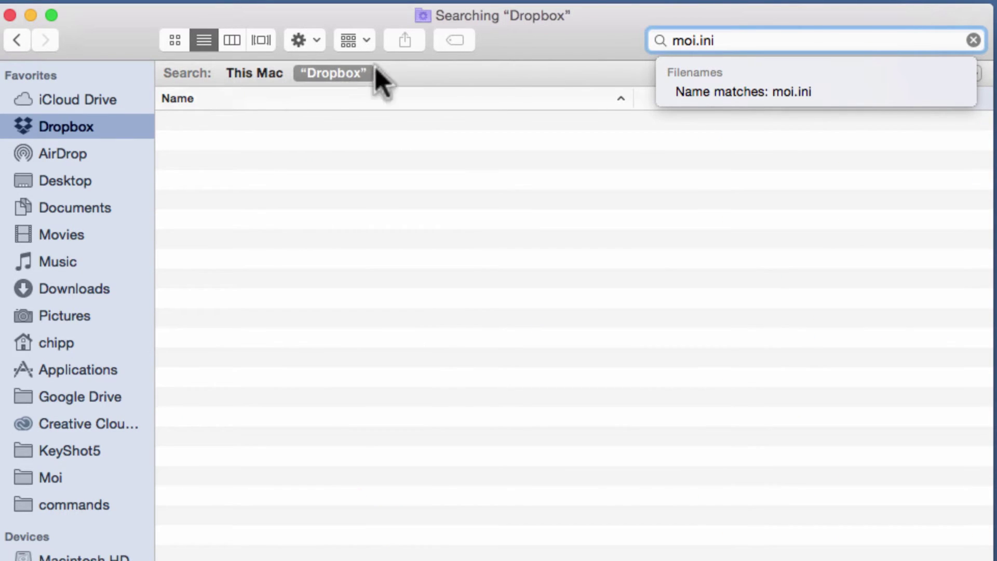
left_click(725, 86)
left_click(263, 74)
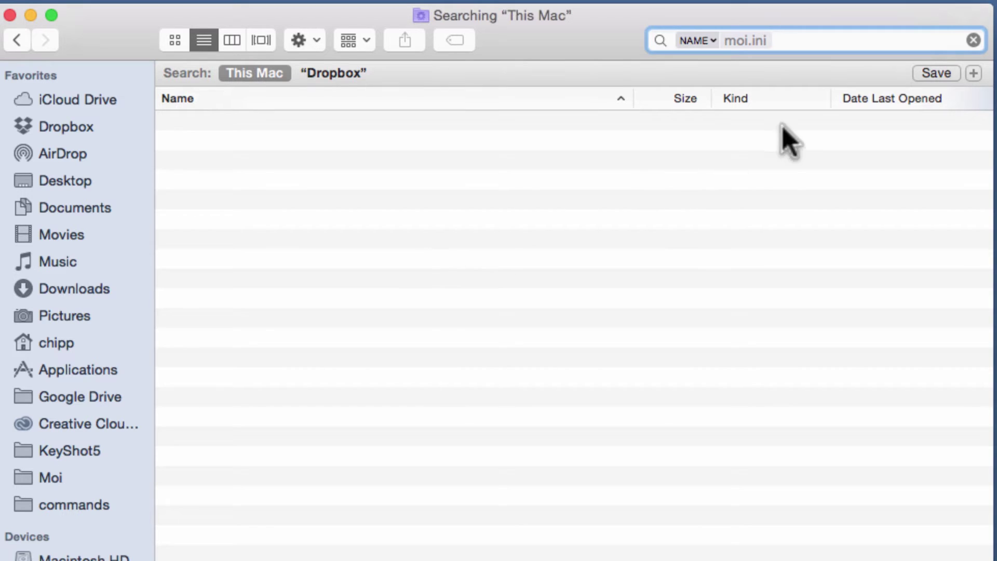
- Add a System files criterion row to the moi.ini search
left_click(973, 73)
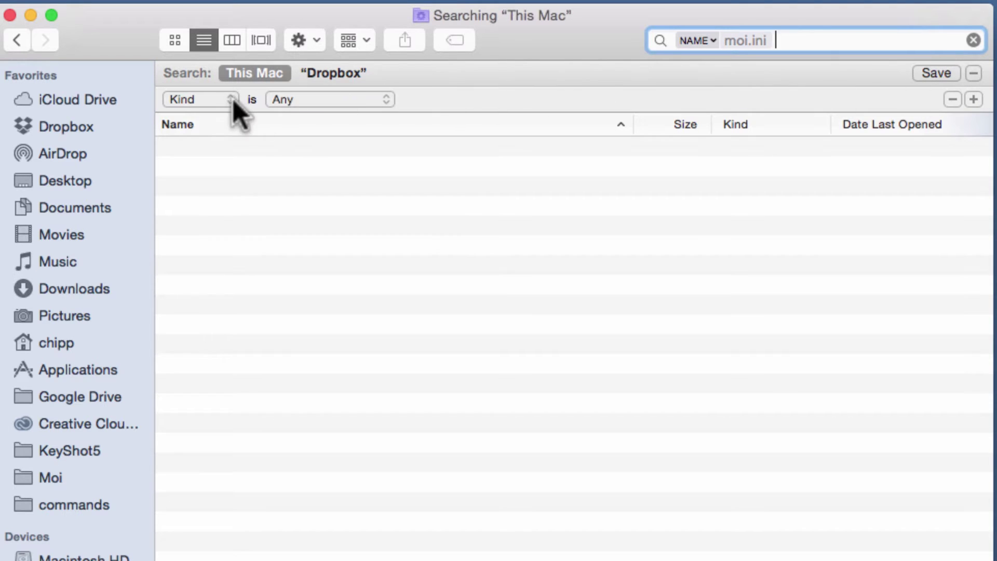
left_click(208, 99)
left_click(187, 228)
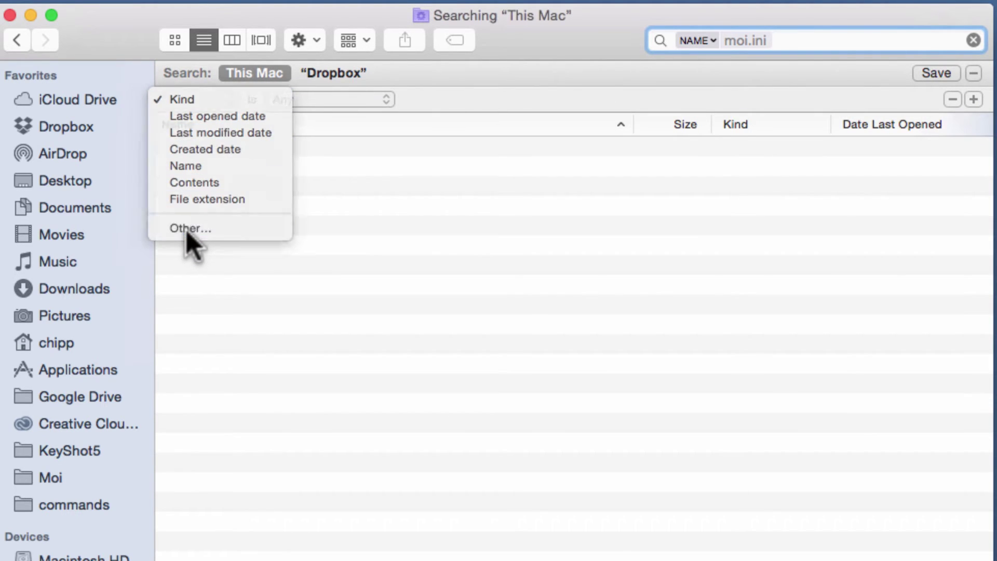
scroll(335, 251, "down", 20)
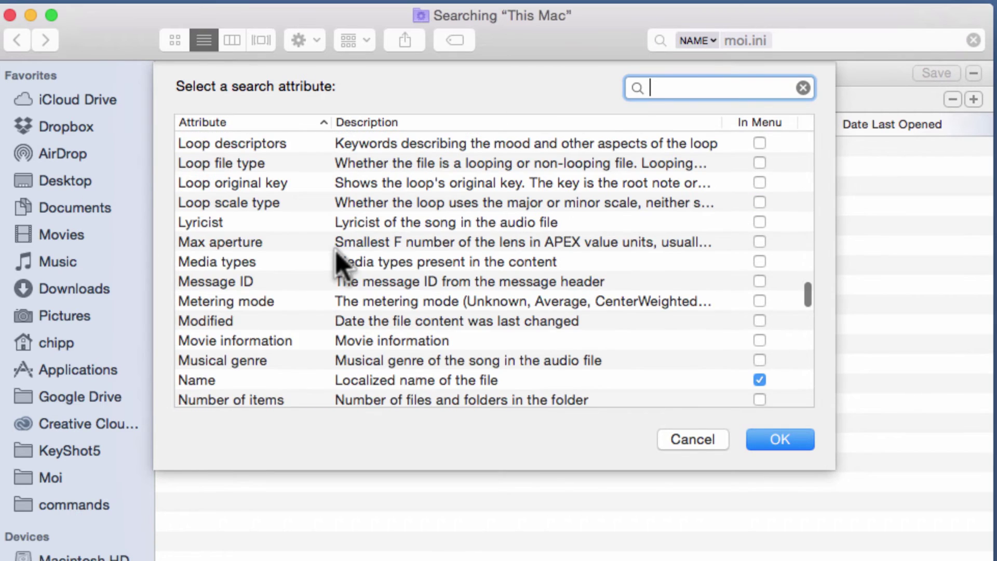
scroll(336, 251, "down", 15)
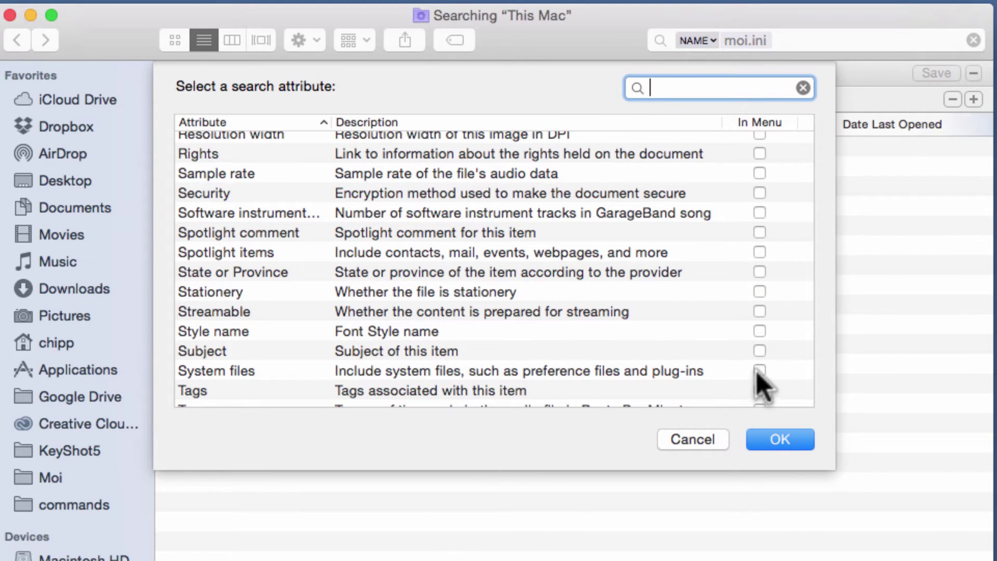
left_click(759, 371)
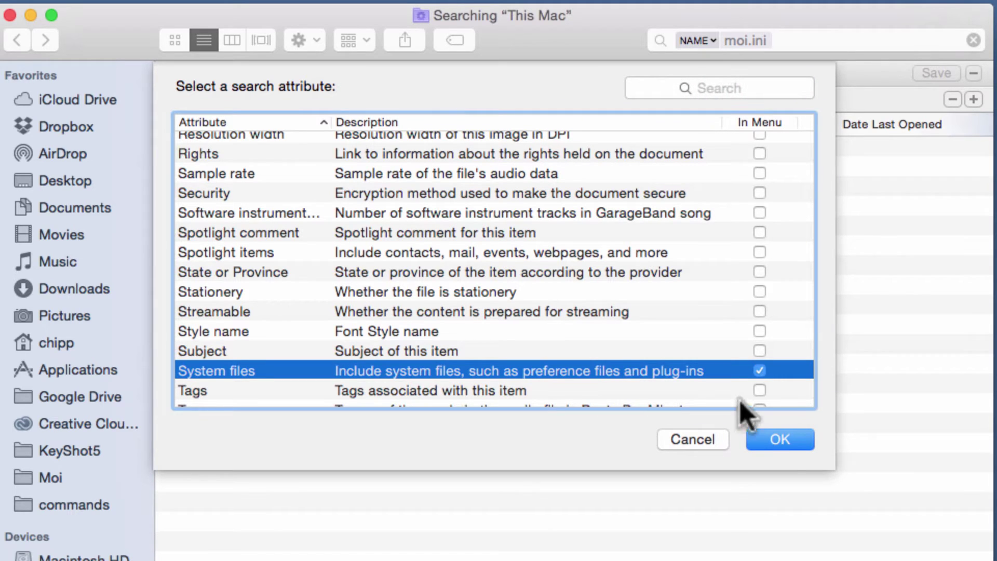
left_click(779, 439)
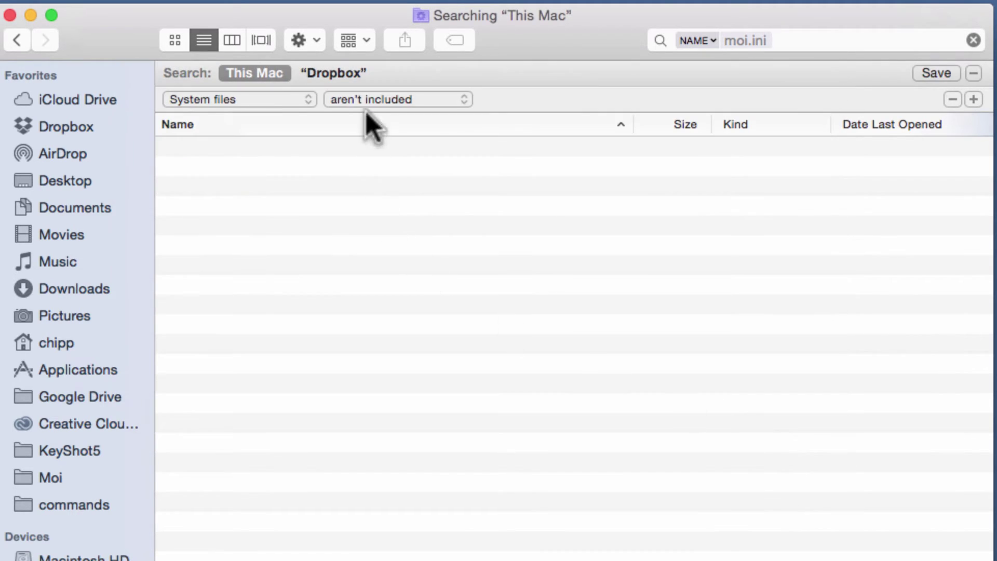
- Include system files in the search, then open moi.ini's enclosing Application Support Moi folder
left_click(364, 99)
left_click(371, 116)
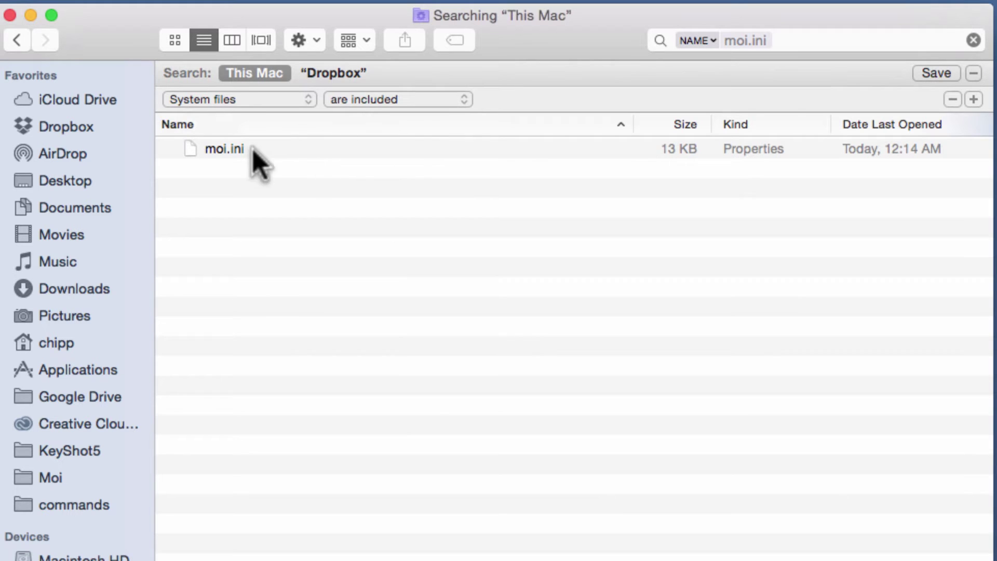
left_click(215, 150)
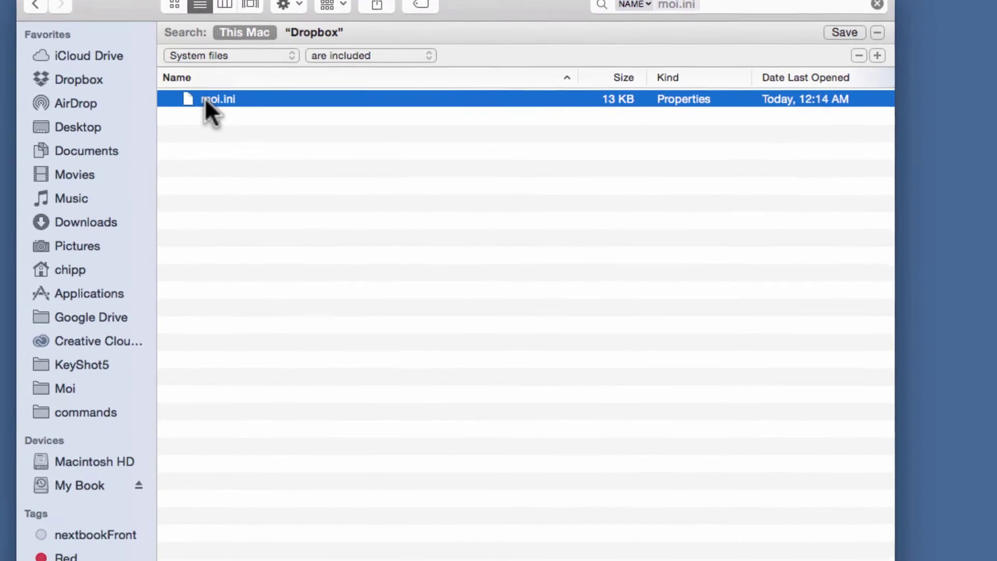
right_click(208, 118)
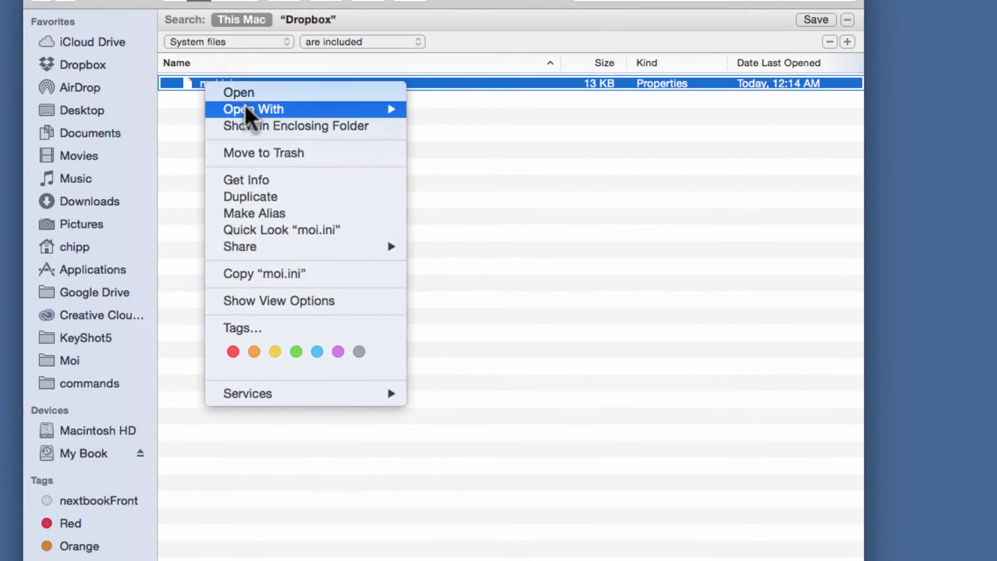
left_click(261, 126)
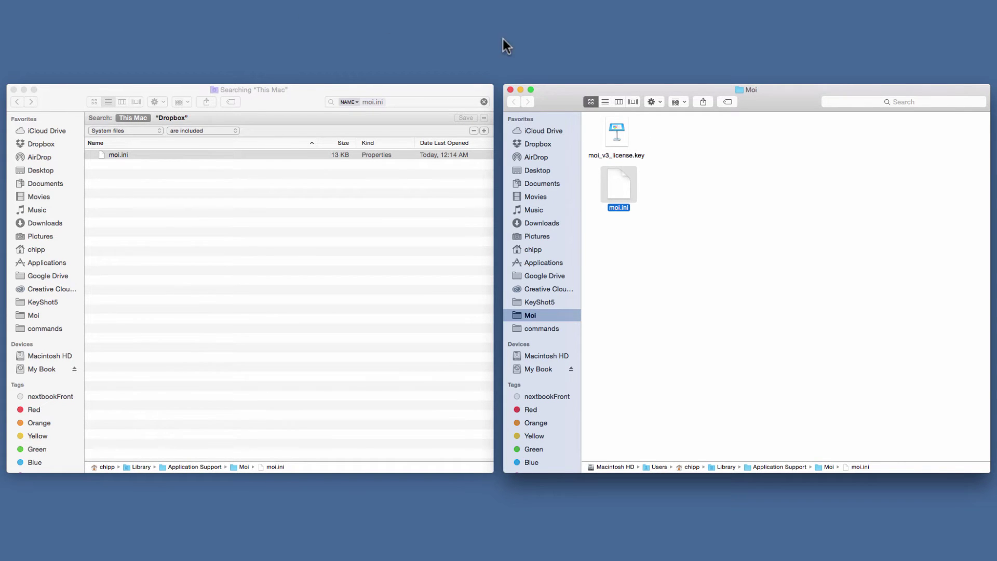
- Open the Moi folder inside Dropbox in the search window
left_click_drag(549, 99, 296, 104)
left_click(166, 89)
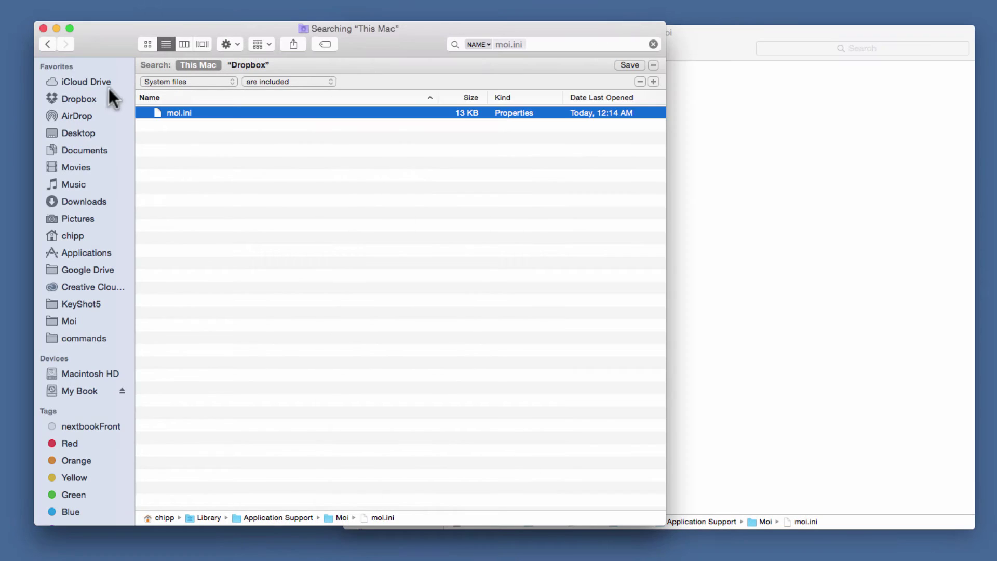
left_click(76, 99)
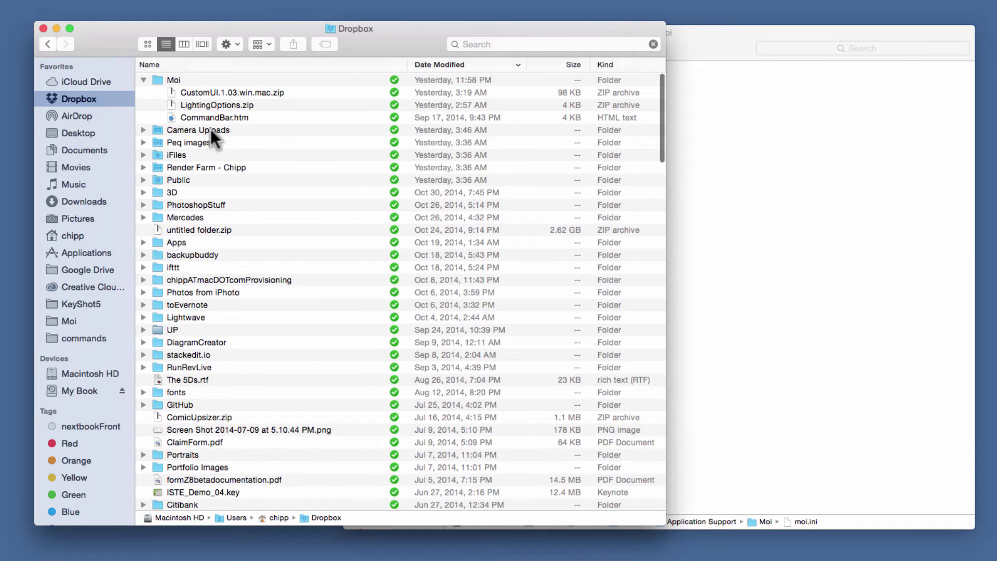
double_click(157, 78)
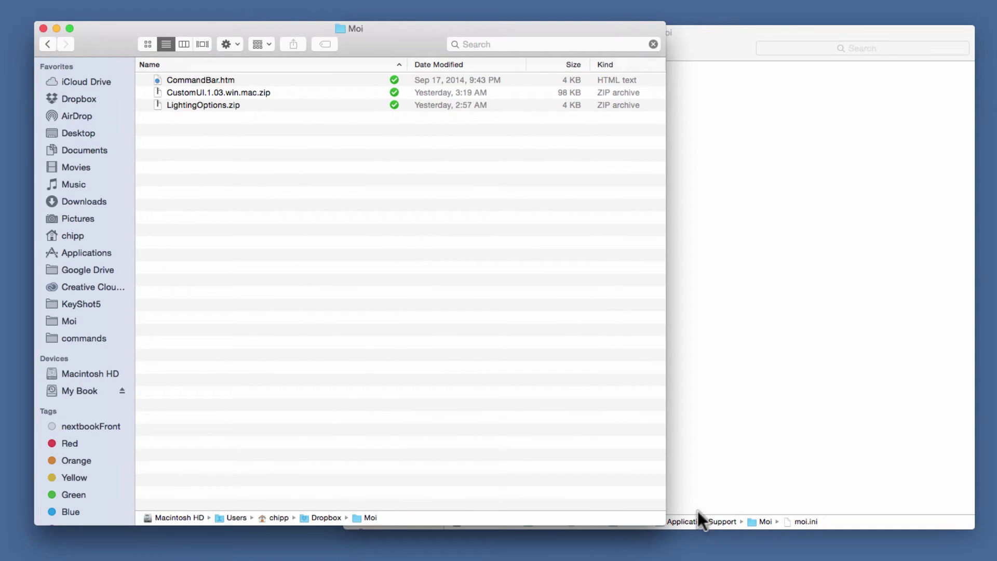
left_click_drag(662, 521, 447, 495)
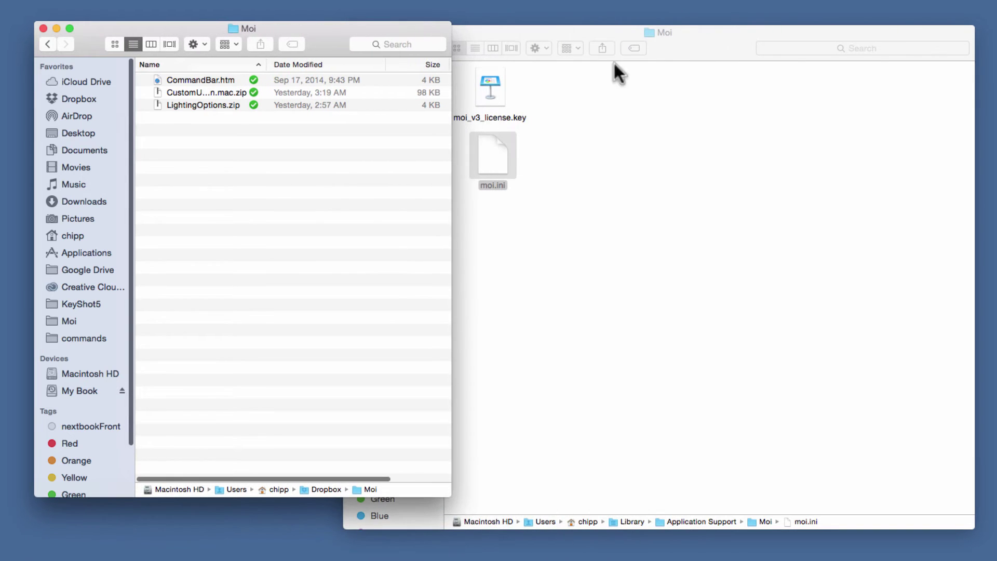
- Move moi.ini from Application Support/Moi into Dropbox/Moi and close the Application Support window
left_click_drag(602, 30, 752, 28)
left_click_drag(653, 160, 355, 183)
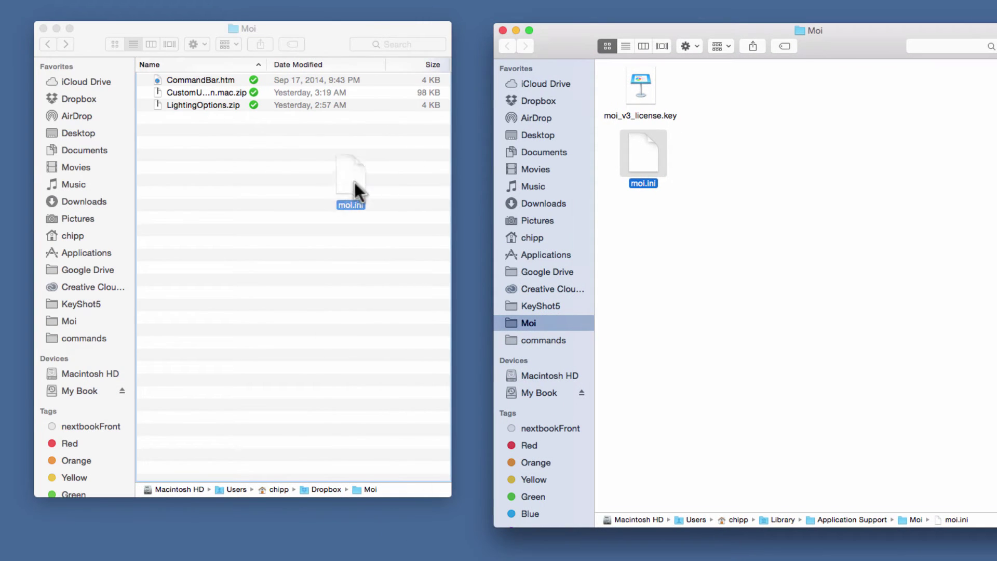
left_click_drag(268, 173, 264, 175)
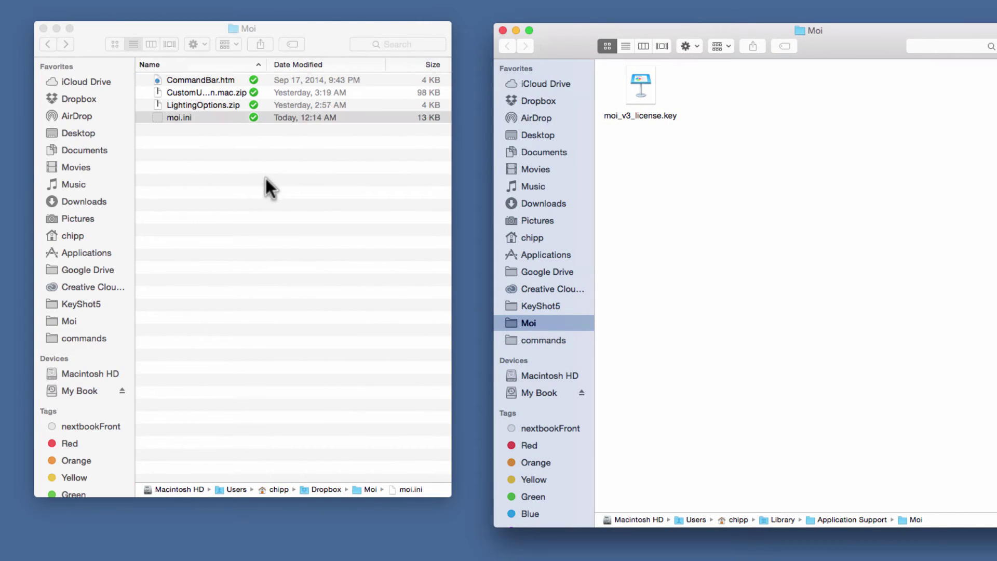
left_click(691, 167)
left_click_drag(996, 527, 951, 496)
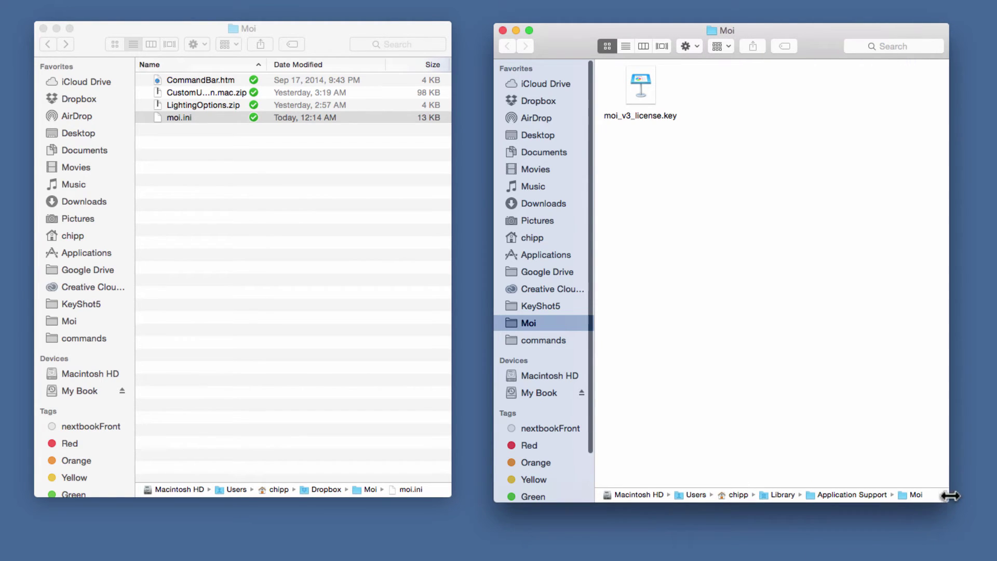
left_click(502, 30)
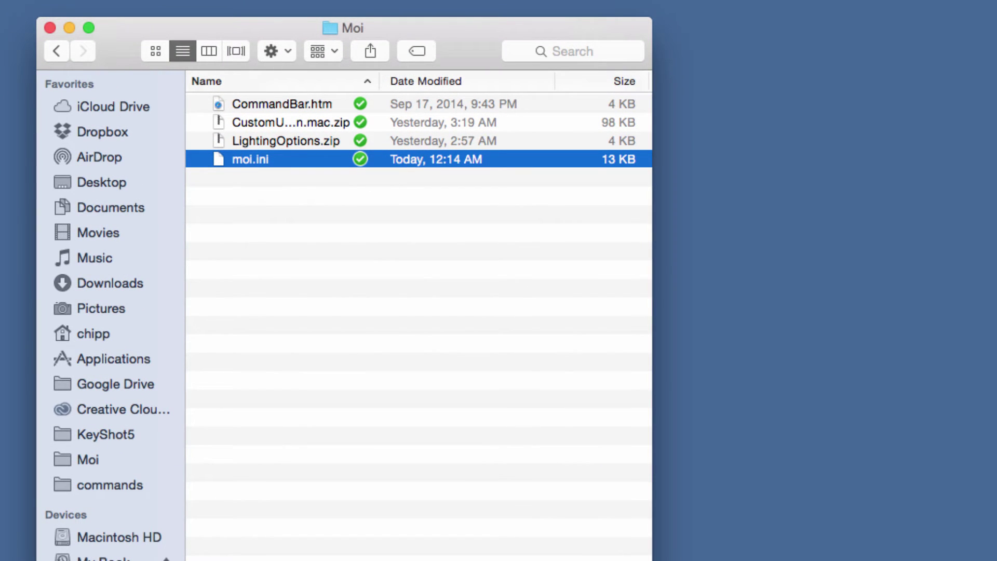
- Launch Terminal through Spotlight and place its window centre-right
key("super+space")
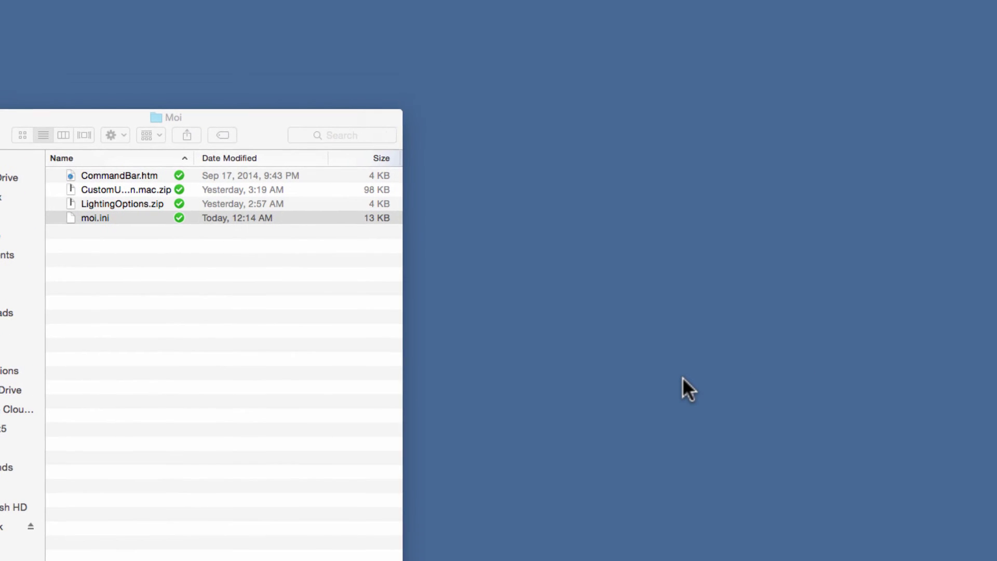
type("ter")
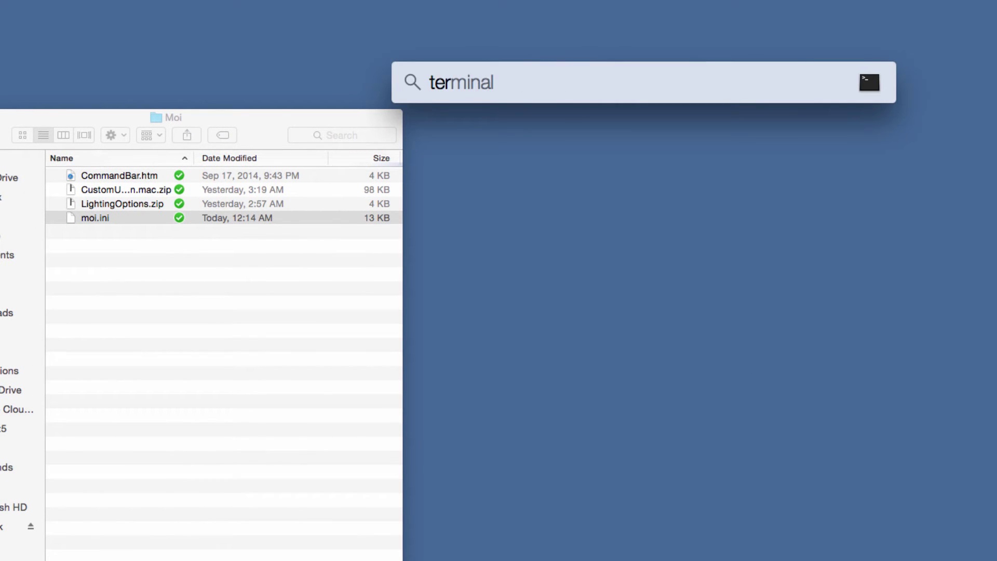
key("Return")
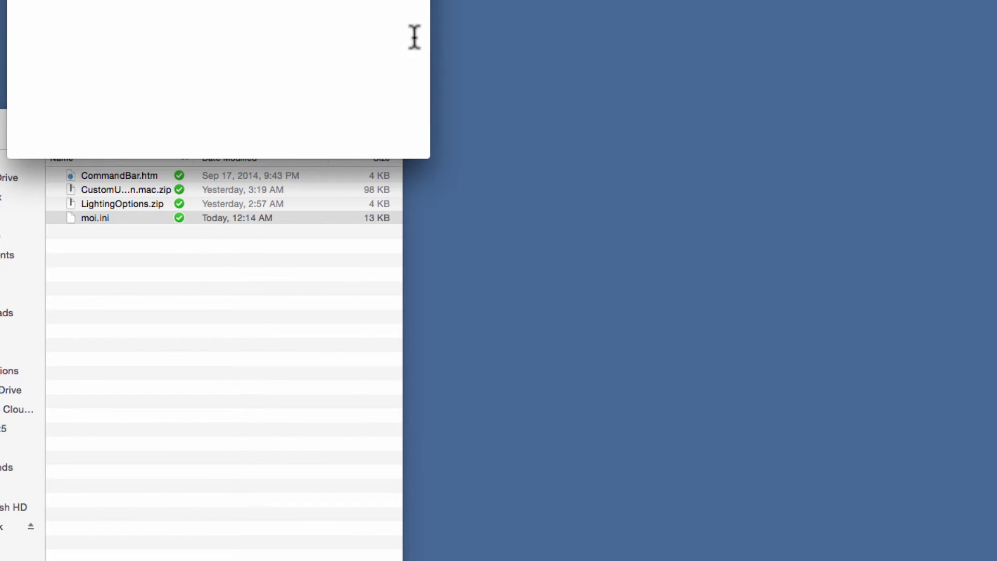
left_click_drag(288, 2, 725, 208)
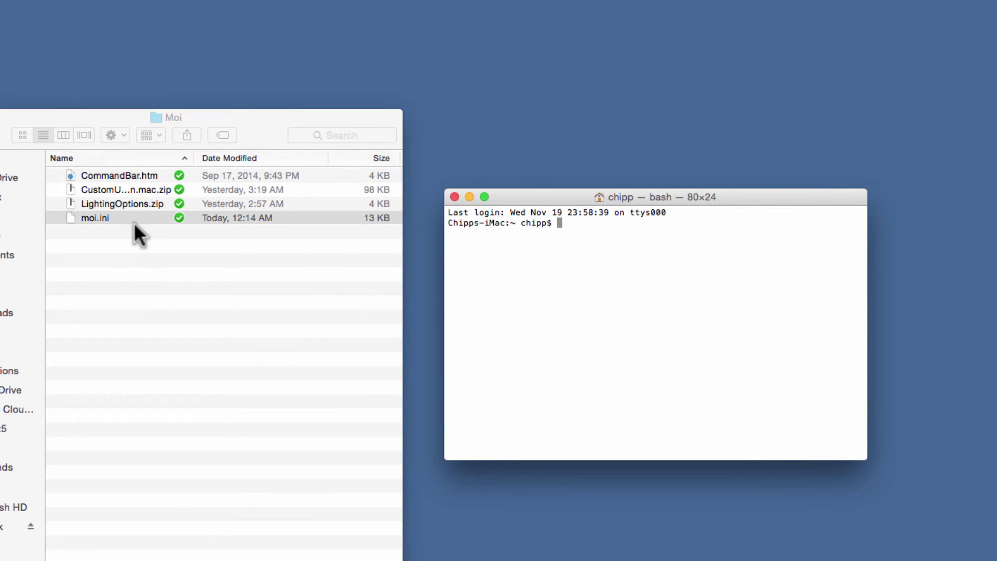
- Insert the full Dropbox path of moi.ini at the Terminal prompt and select it for copying
left_click_drag(87, 218, 644, 260)
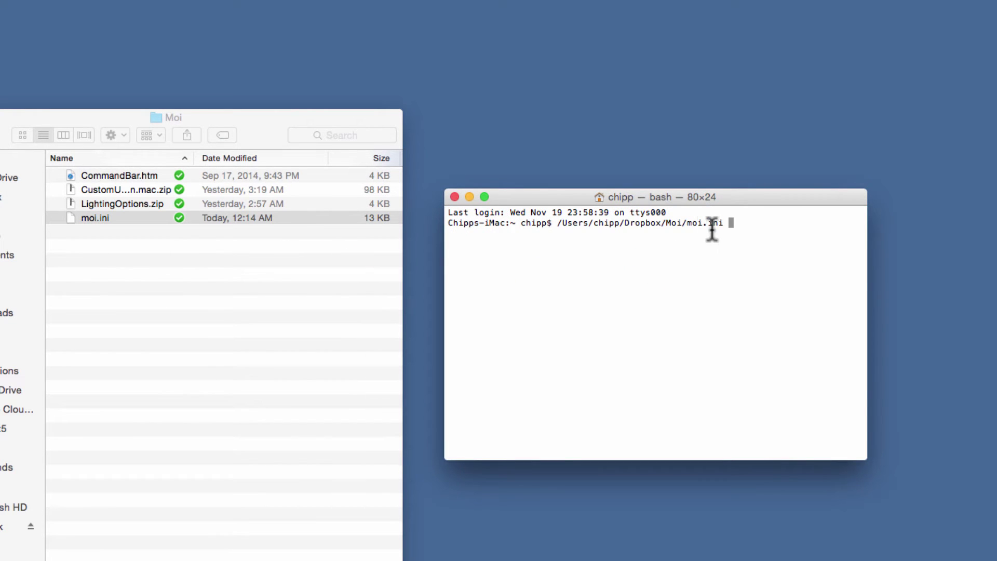
left_click_drag(558, 223, 723, 222)
key("super+c")
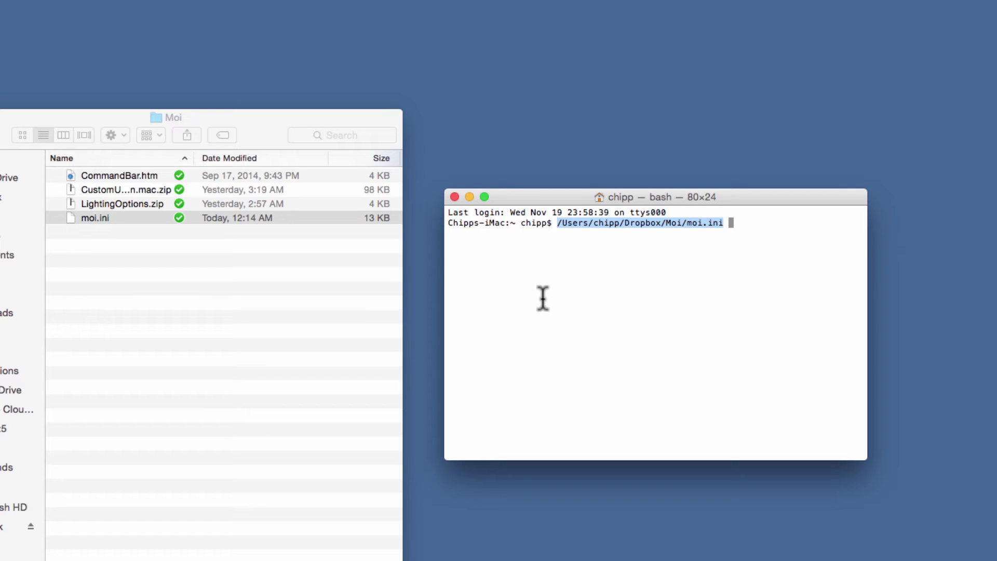
left_click_drag(553, 196, 591, 141)
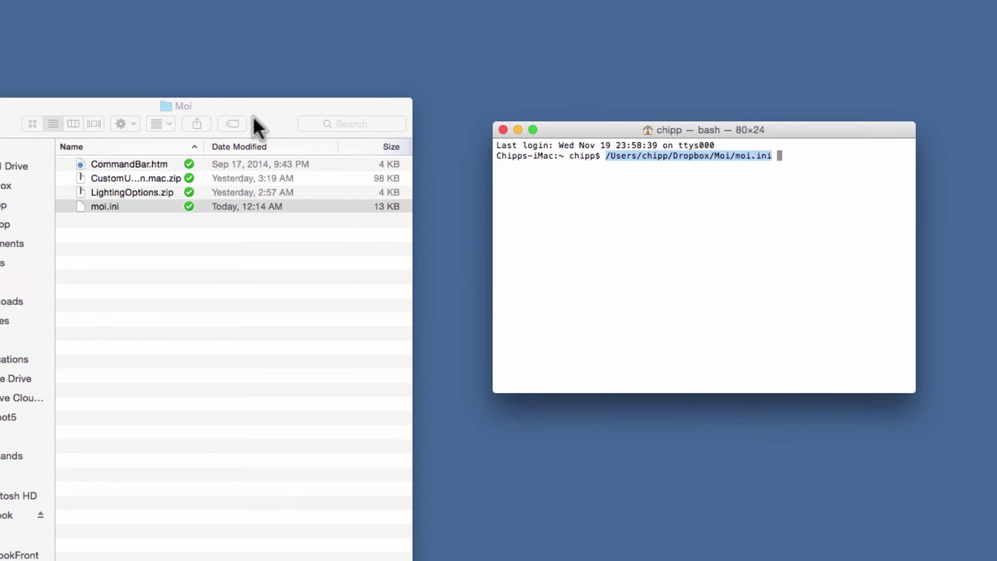
- Show MoI v3.app's package contents in Applications and launch the Wineskin.app inside it
left_click_drag(228, 128, 243, 122)
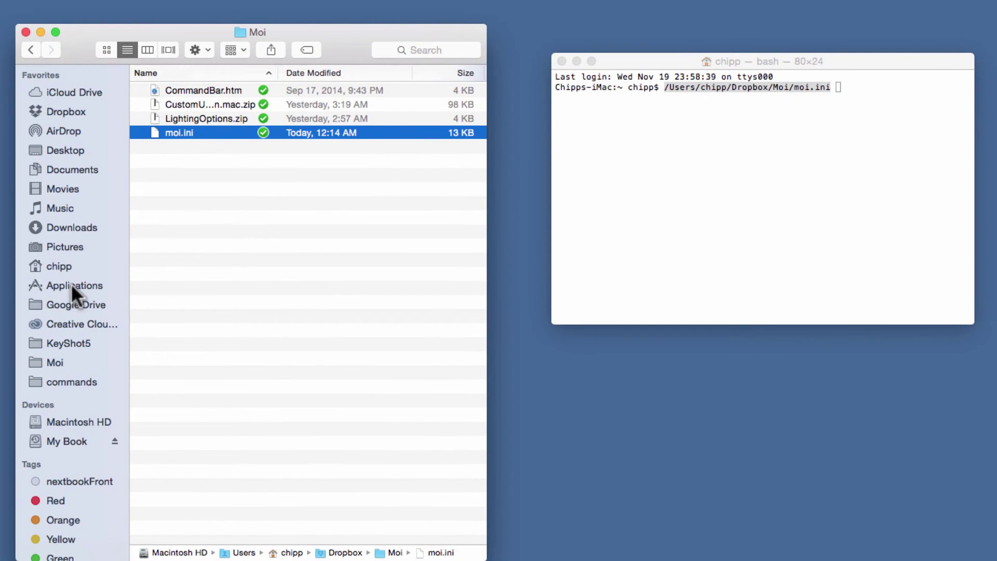
left_click(71, 285)
left_click(195, 108)
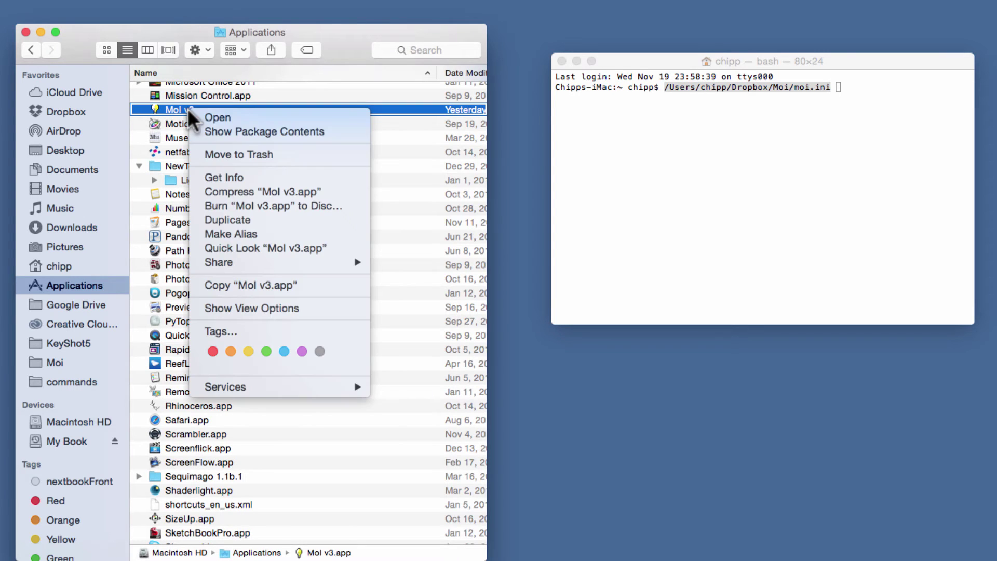
left_click(227, 132)
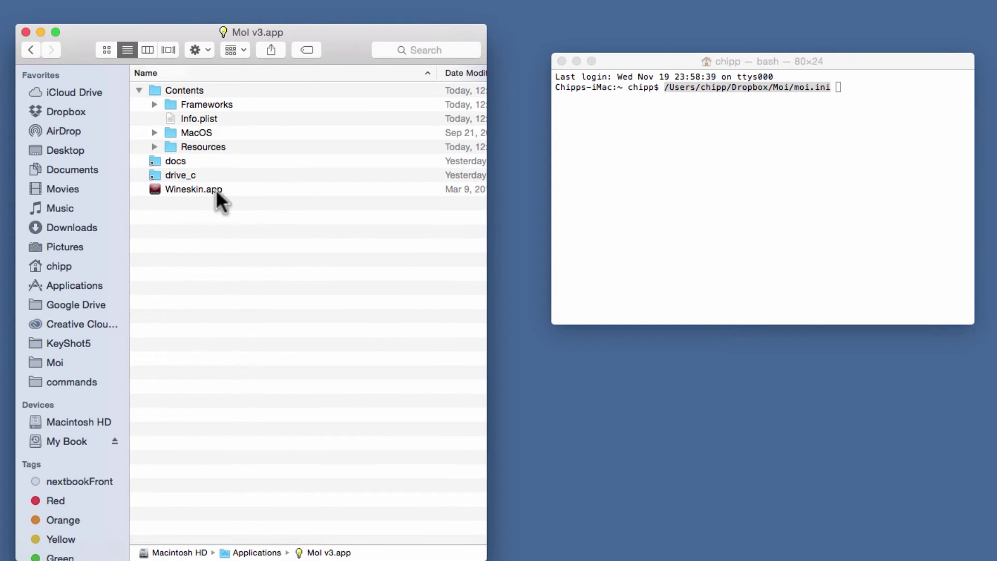
double_click(183, 189)
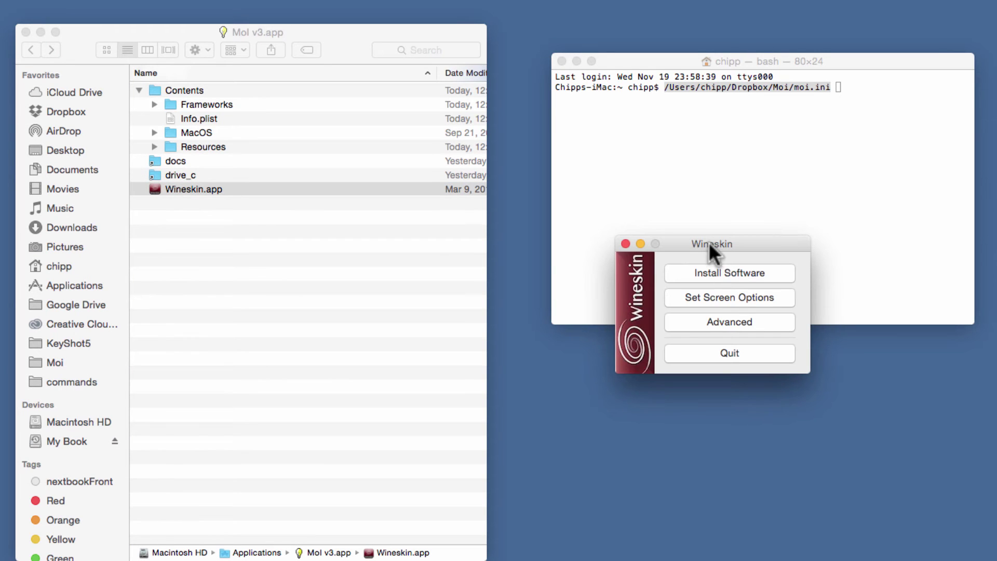
left_click_drag(707, 251, 550, 111)
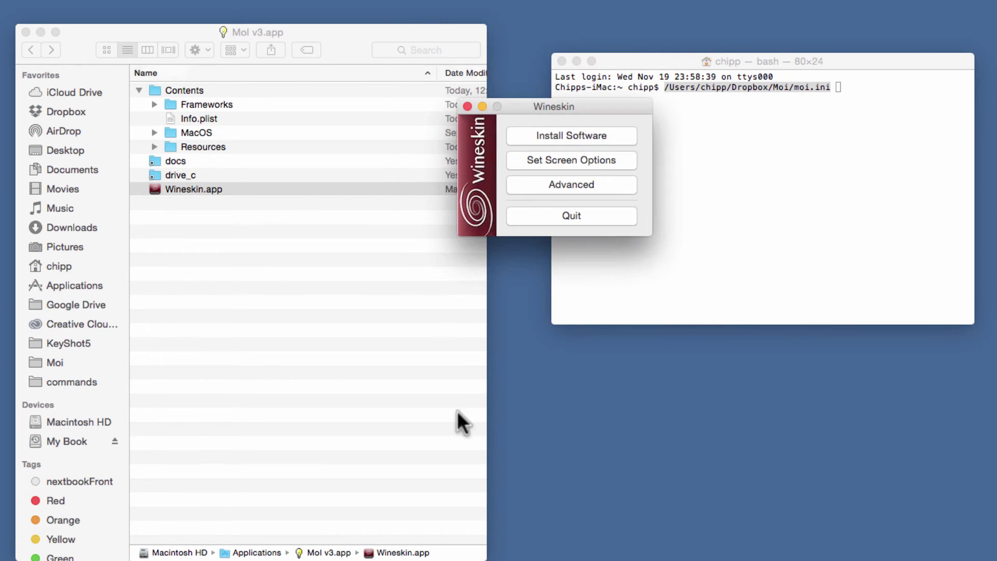
- Paste the Dropbox moi.ini path into Wineskin's Advanced EXE Flags field and test-run MoI
left_click(569, 184)
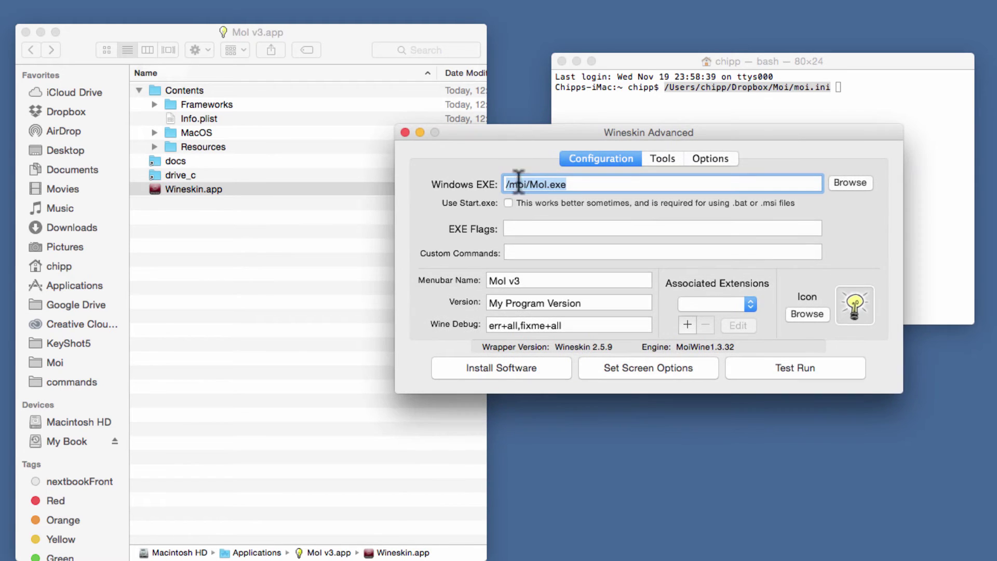
left_click(522, 228)
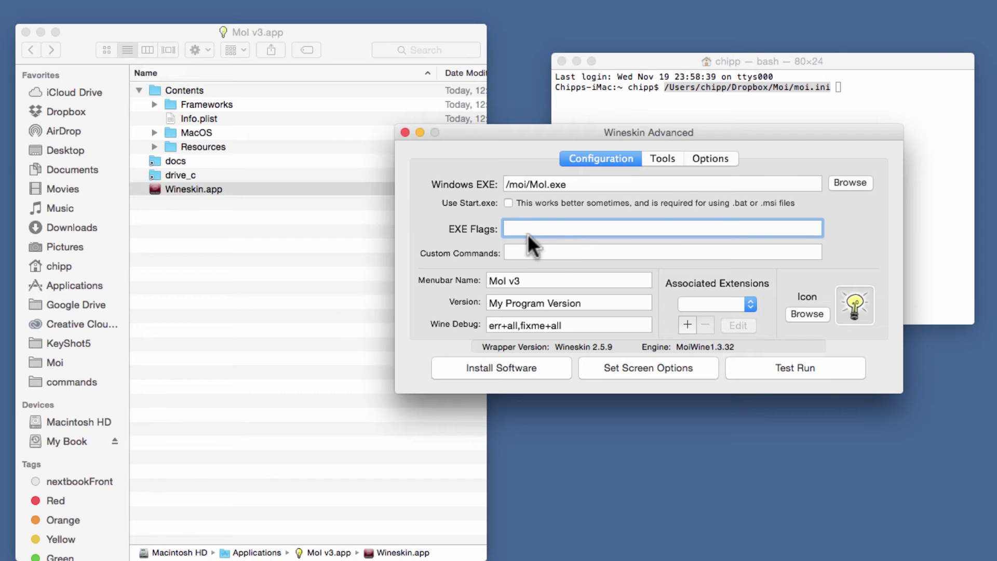
key("super+v")
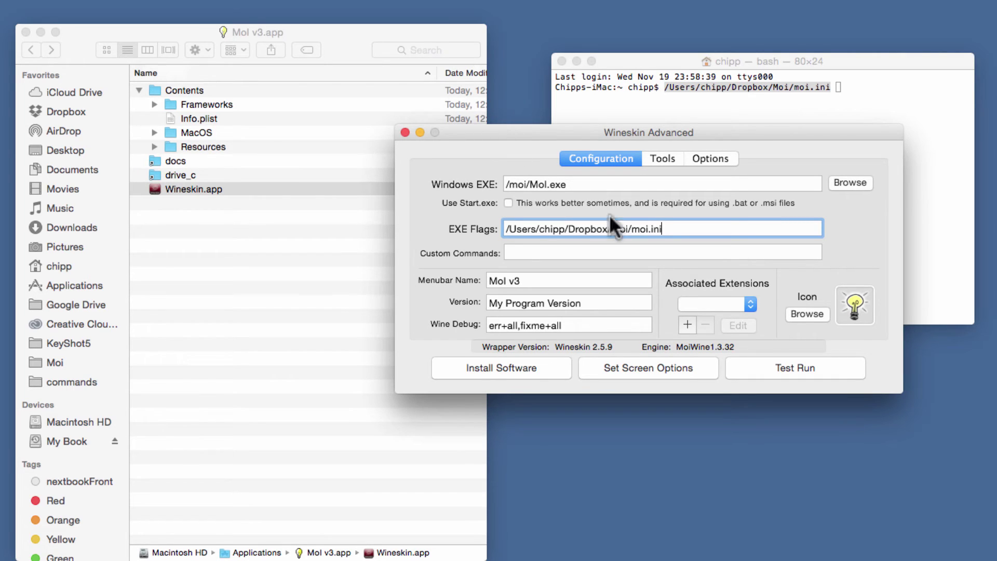
left_click(806, 363)
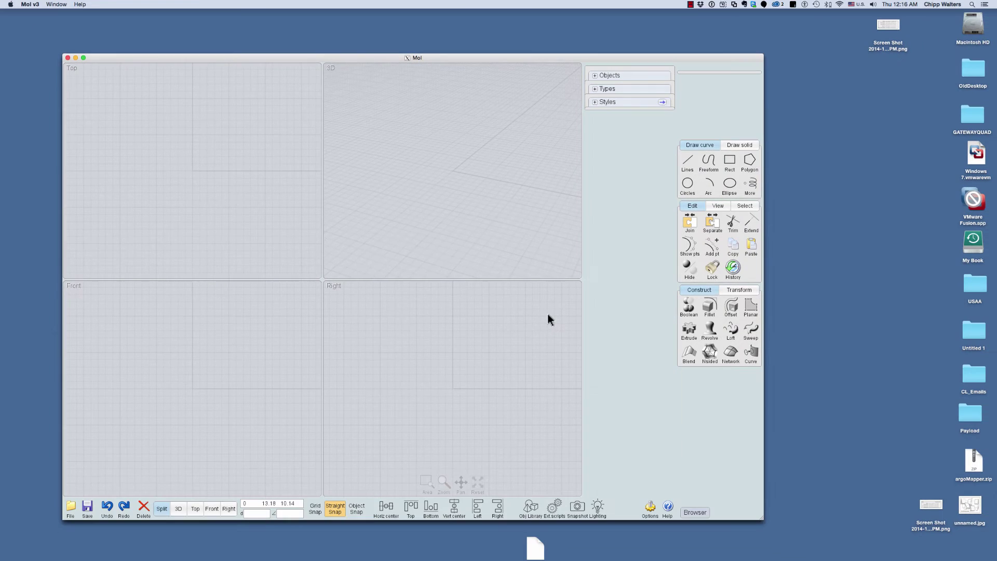
- Check the Shortcut keys list in MoI's Options, then quit MoI v3
left_click(651, 509)
left_click(243, 163)
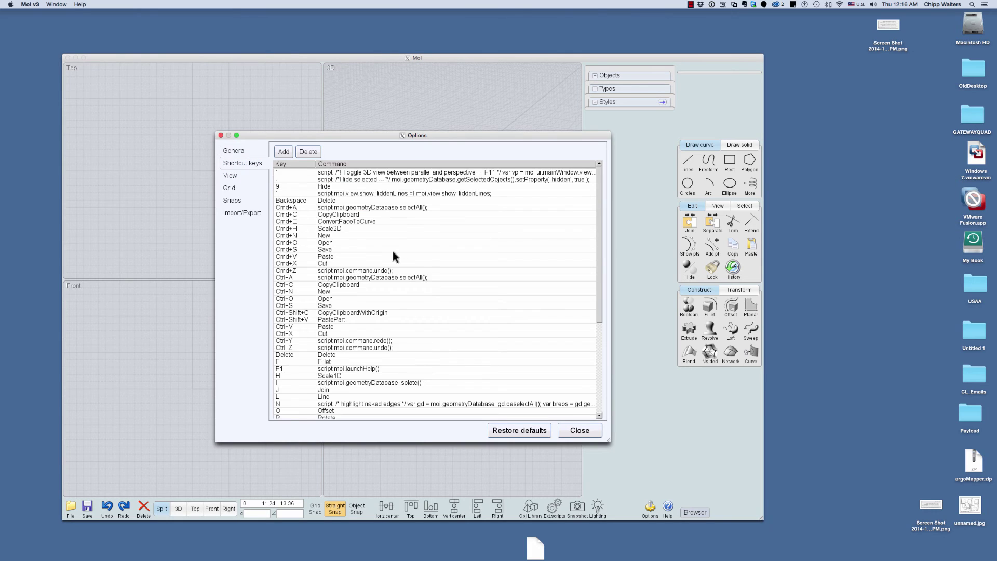
scroll(398, 250, "down", 3)
scroll(398, 251, "up", 3)
left_click(580, 430)
left_click(28, 4)
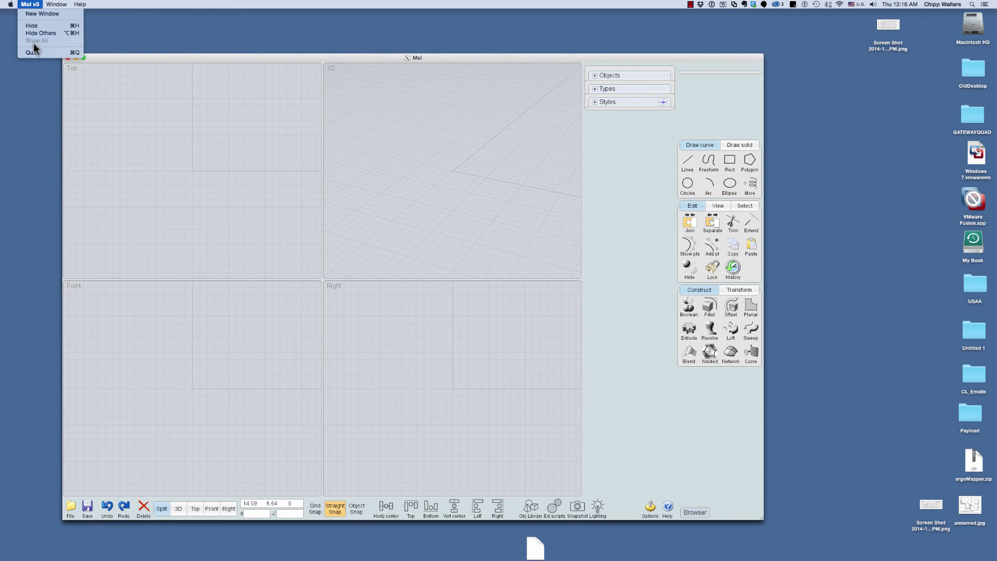
left_click(145, 77)
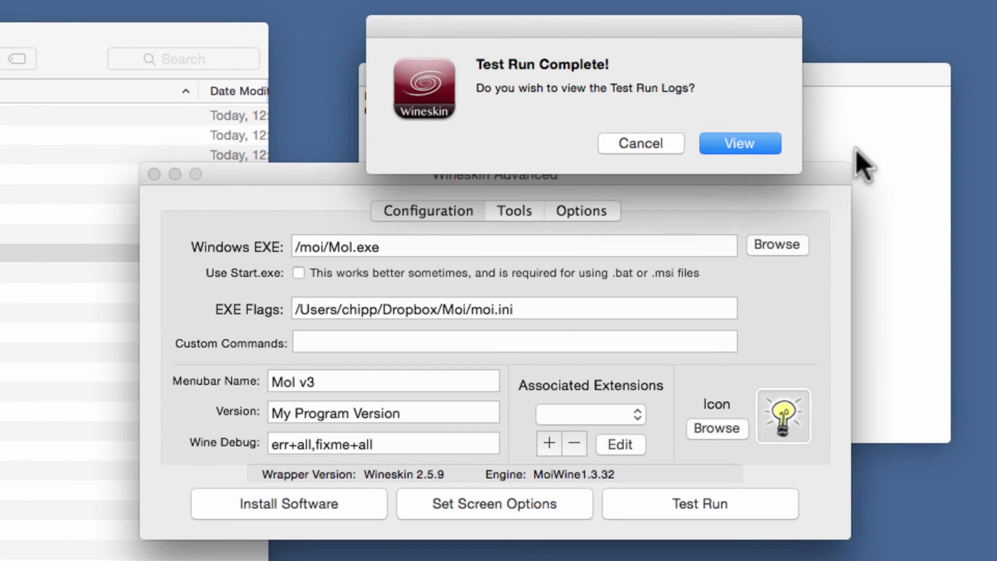
- Dismiss the Test Run Complete prompt and close Wineskin Advanced and Terminal
left_click(666, 142)
left_click(154, 174)
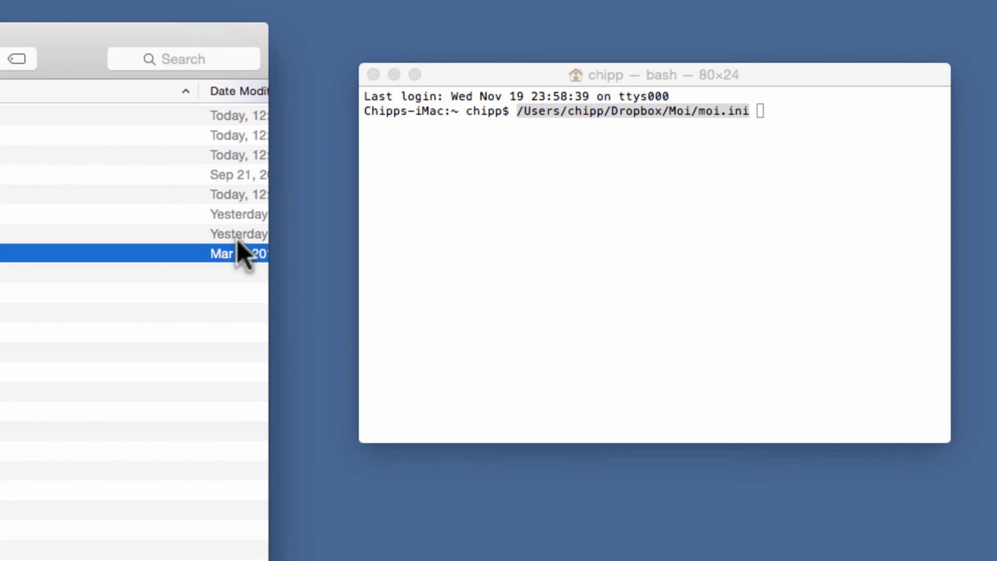
left_click(159, 317)
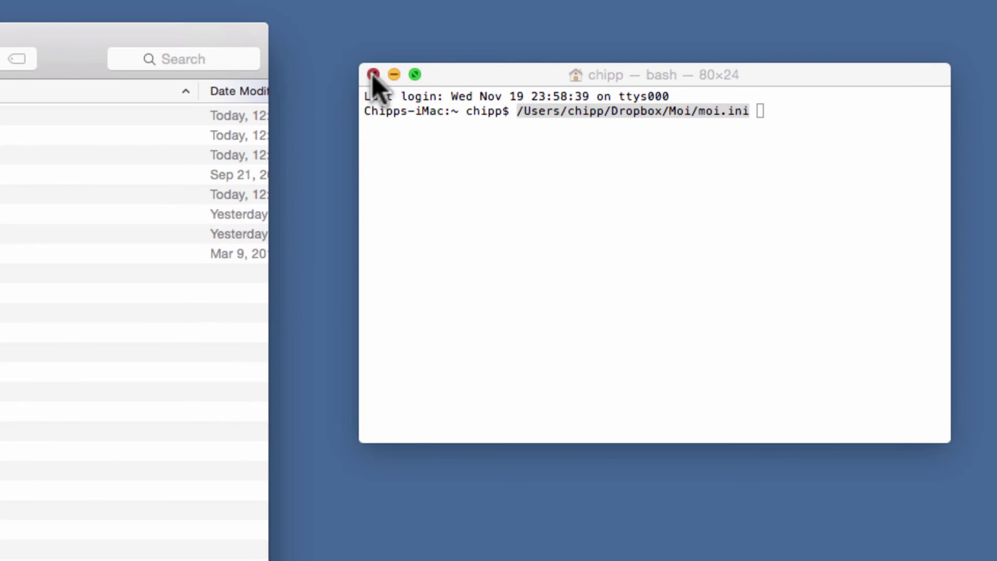
left_click(373, 74)
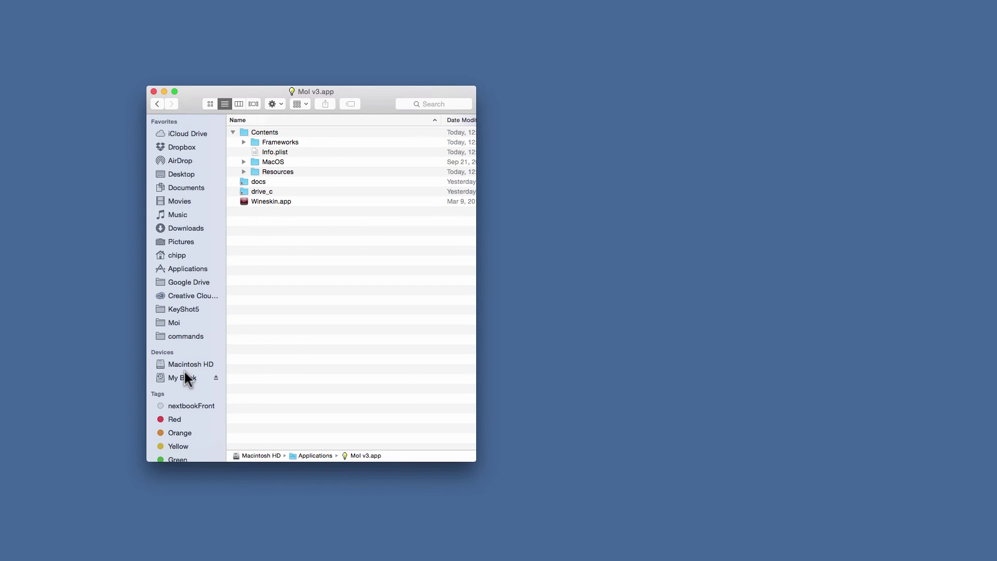
- Relaunch MoI v3.app from Finder's Applications folder
left_click(305, 92, "super")
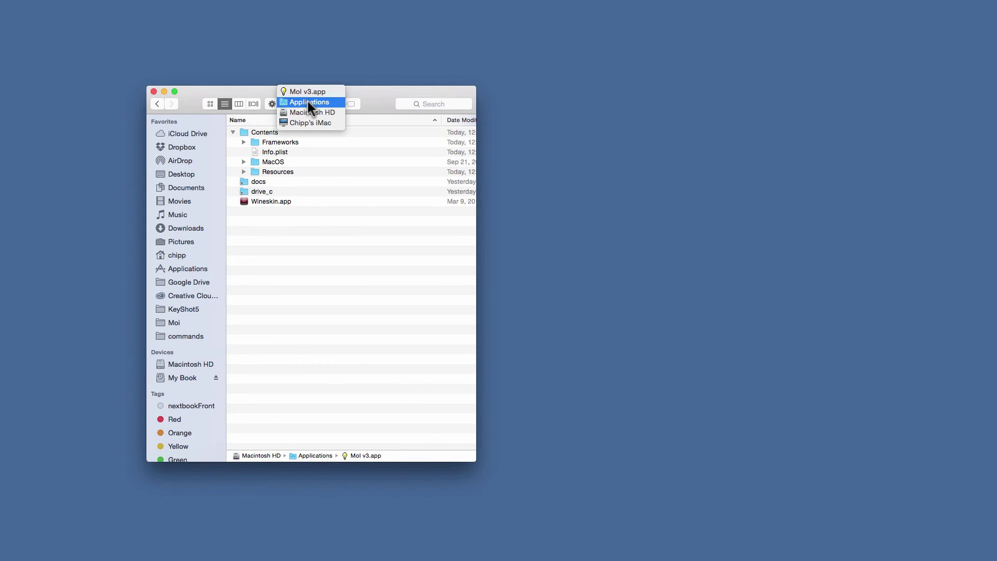
left_click(307, 101)
left_click(267, 147)
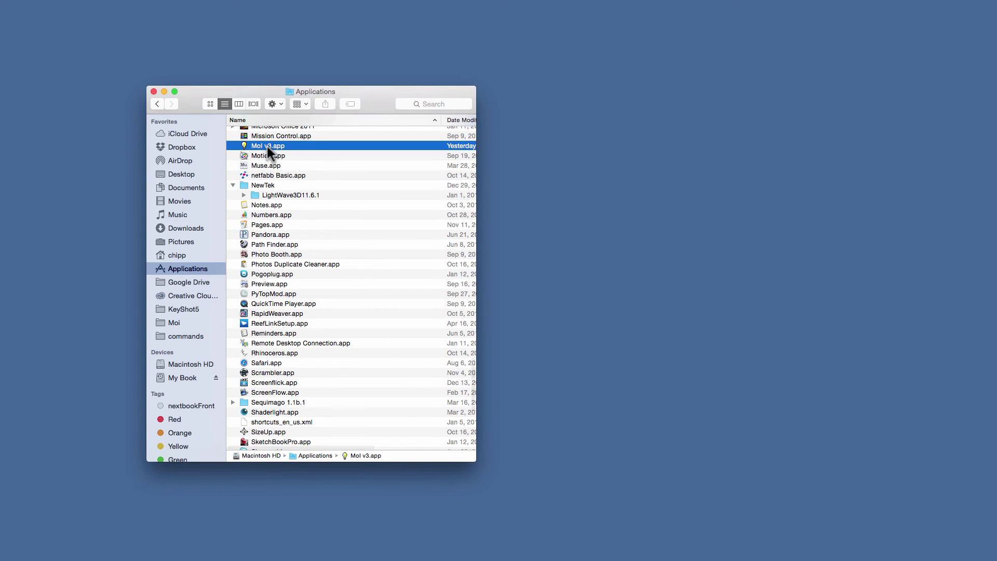
double_click(264, 146)
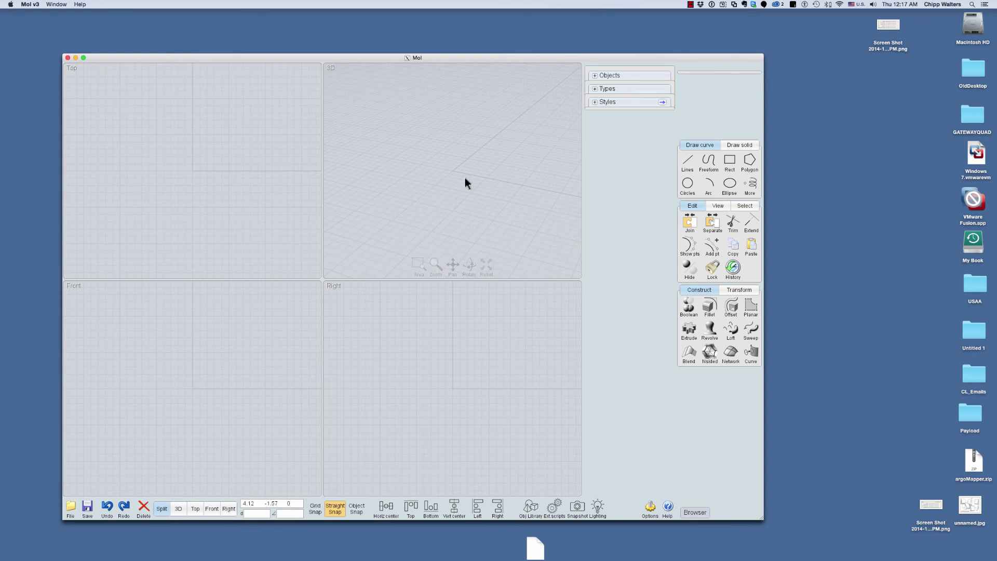
- Draw a test rectangle in the Top view, fillet its corners at radius 3.65, then quit MoI
key("Tab")
key("Tab")
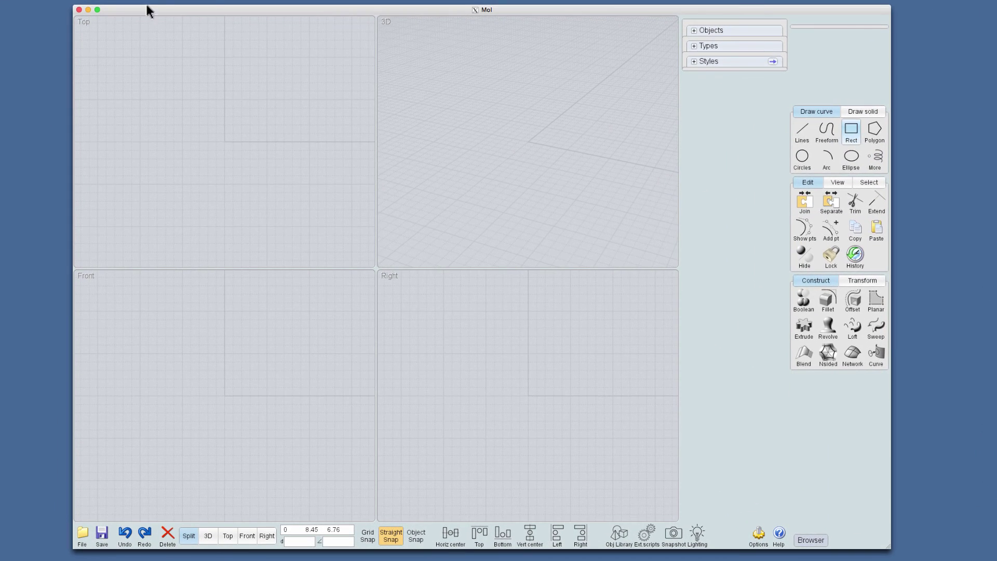
left_click(172, 99)
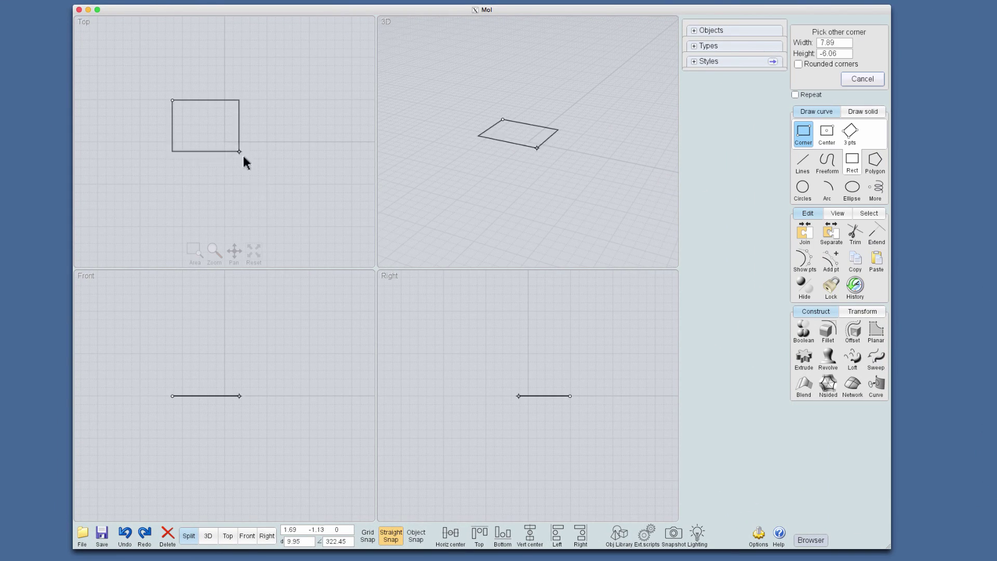
left_click(298, 202)
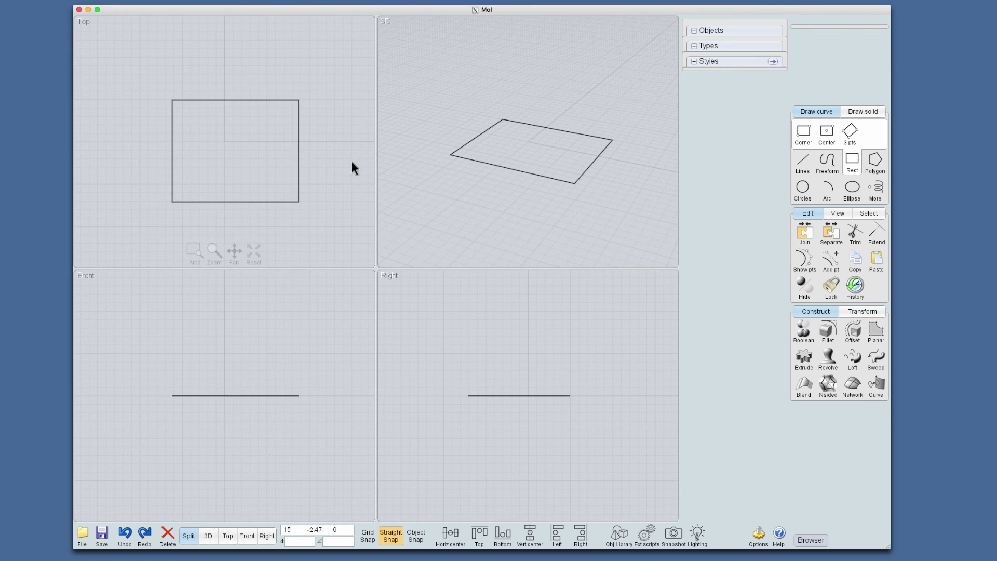
left_click(296, 143)
key("f")
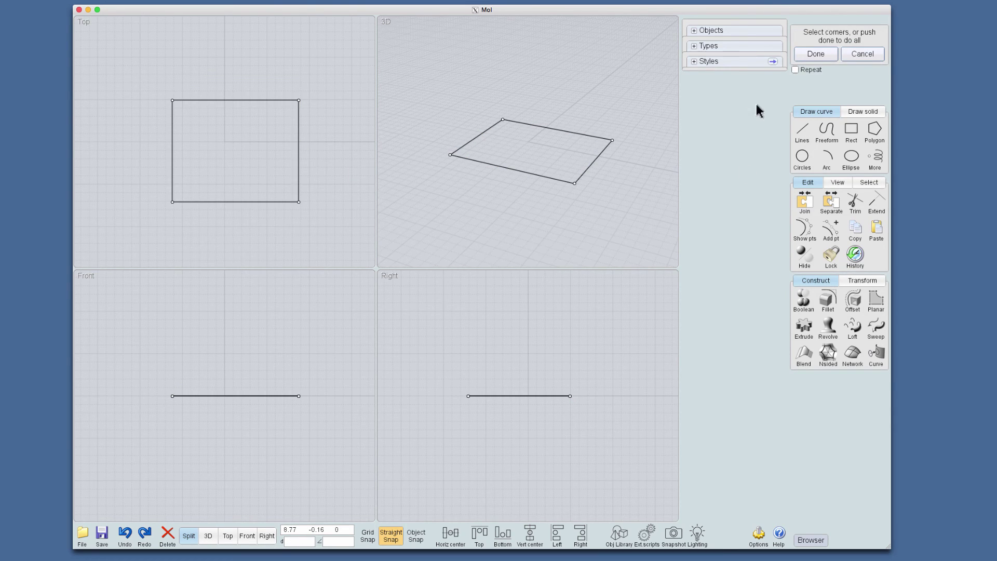
left_click(812, 52)
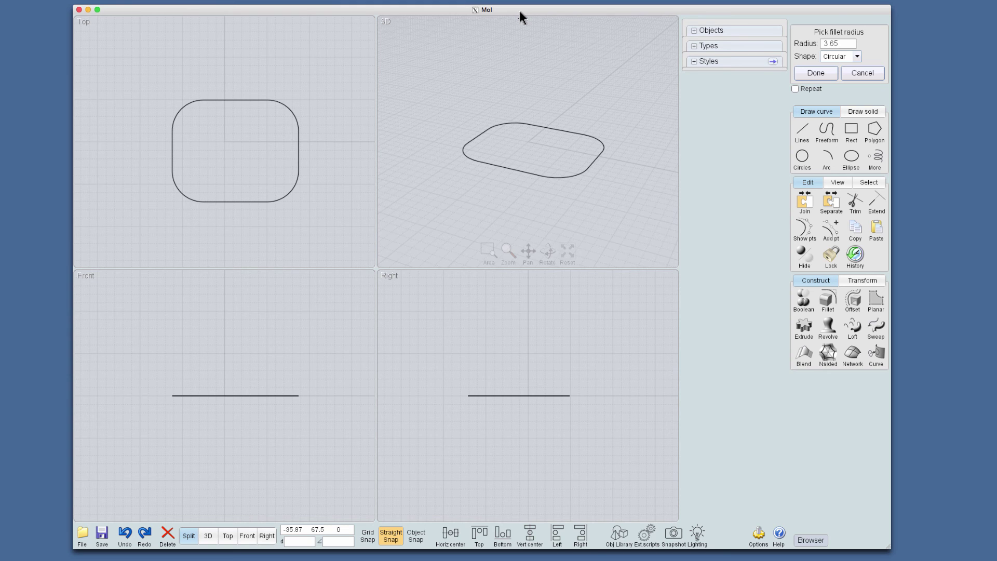
key("super+q")
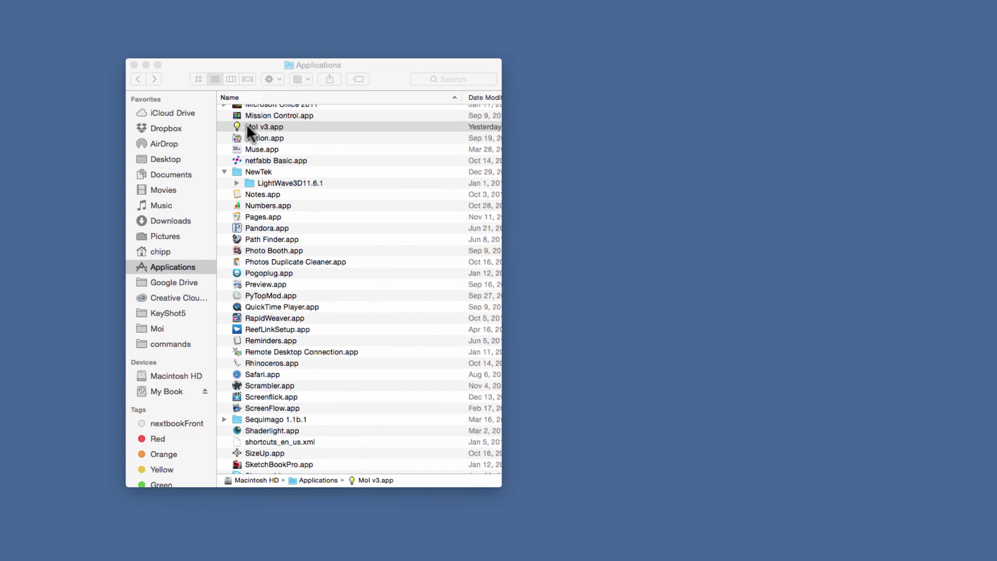
left_click(236, 126)
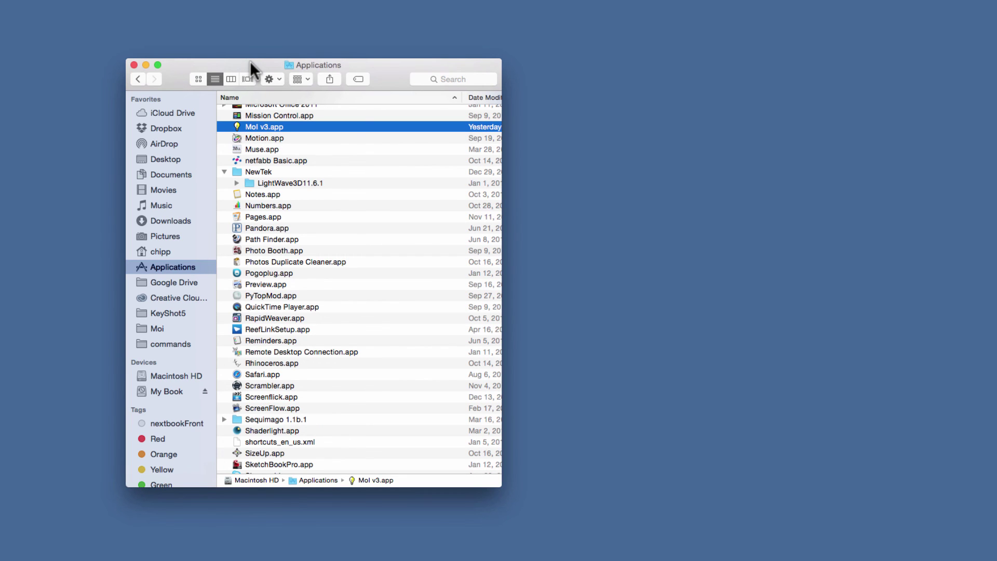
- Launch Wineskin.app from MoI v3.app's package contents and re-check the Dropbox moi.ini EXE Flags in Advanced settings
right_click(236, 128)
left_click(252, 144)
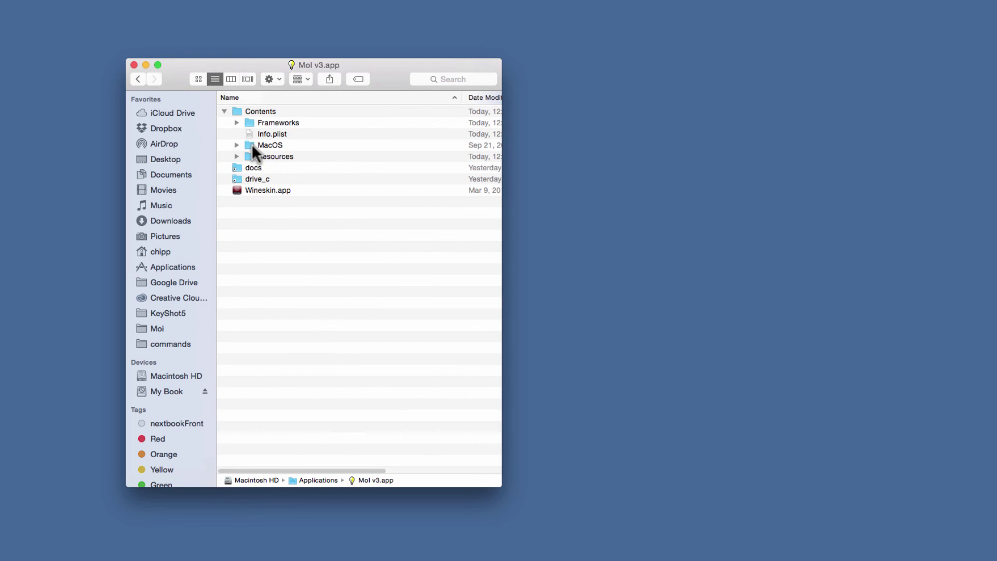
double_click(260, 190)
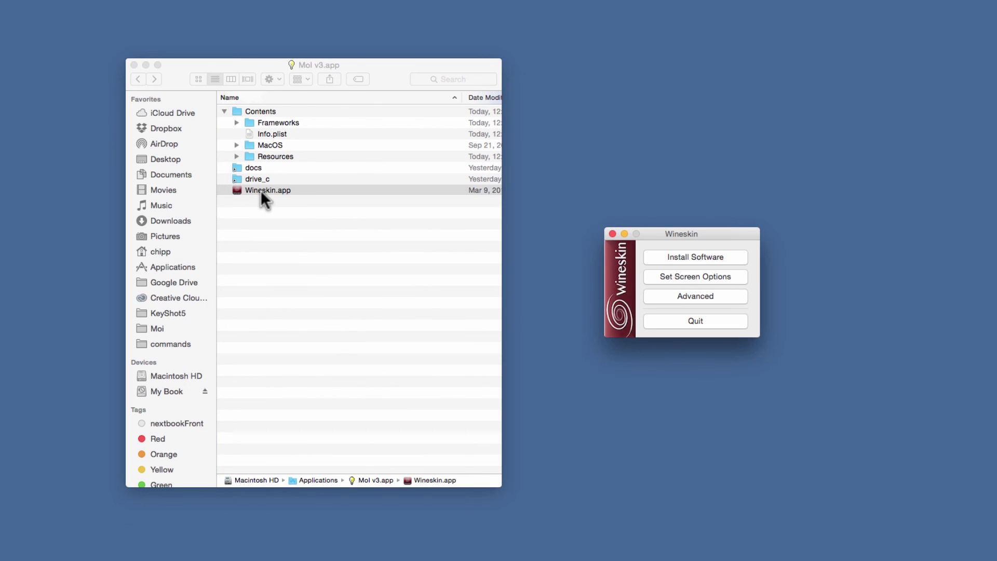
left_click(674, 296)
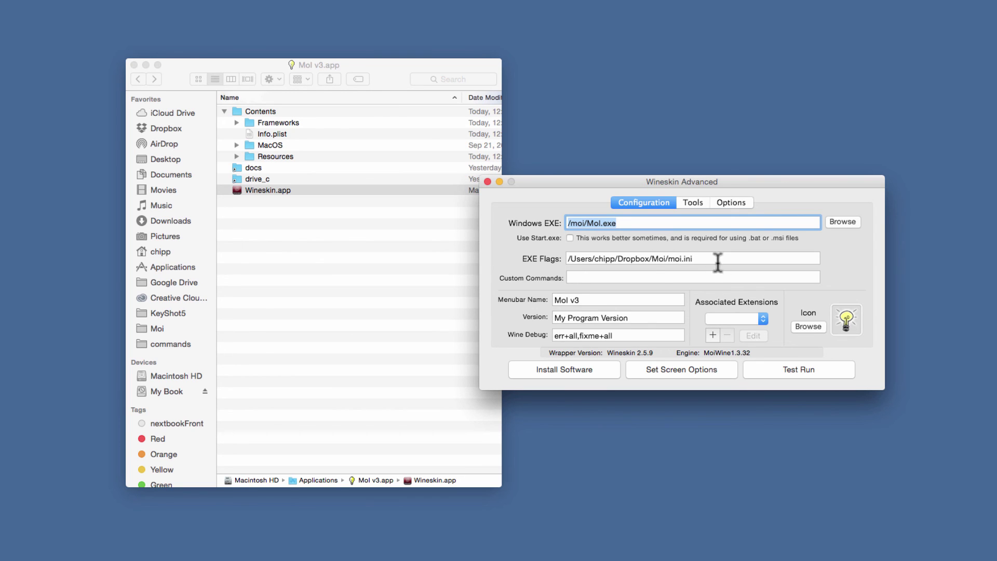
left_click(487, 181)
left_click(357, 274)
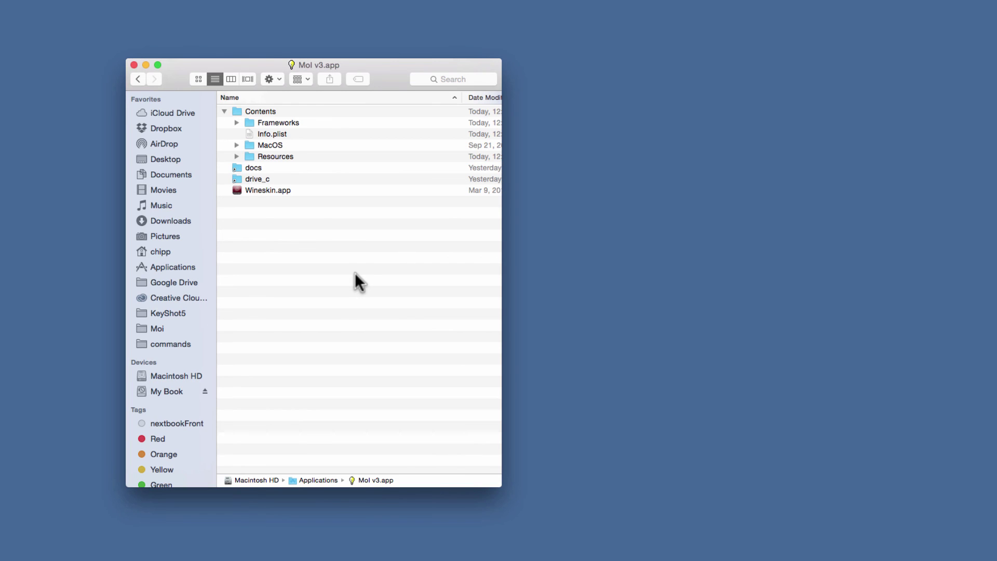